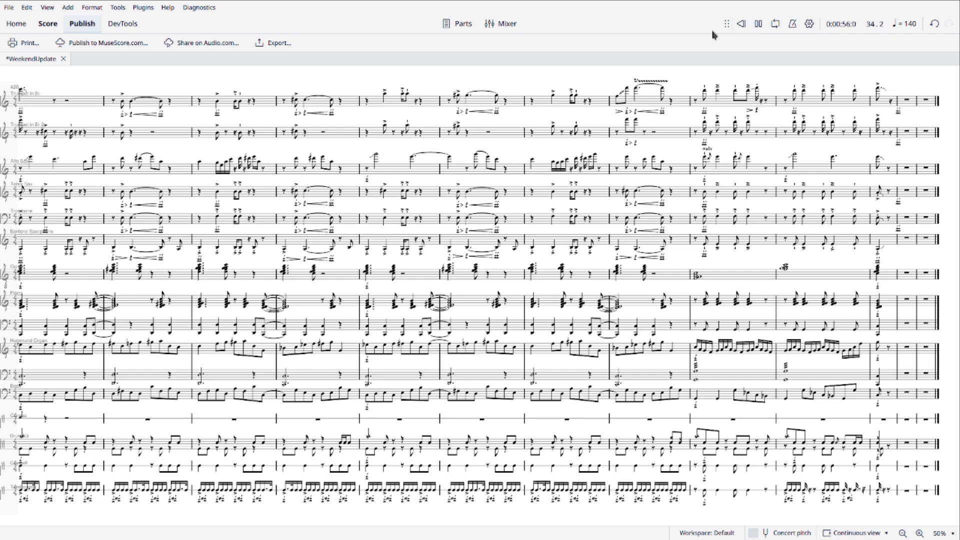
Step: Return to the beginning of the WeekendUpdate score, switch to the score editing view and show the mixer
{"action": "scroll", "coordinate": [725, 81], "scroll_direction": "left", "scroll_amount": 10}
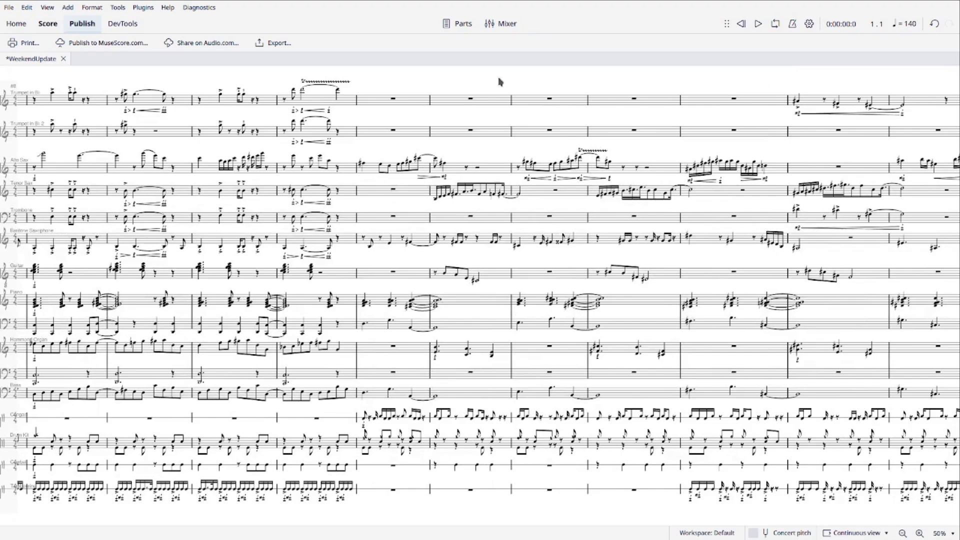
{"action": "scroll", "coordinate": [495, 78], "scroll_direction": "left", "scroll_amount": 10}
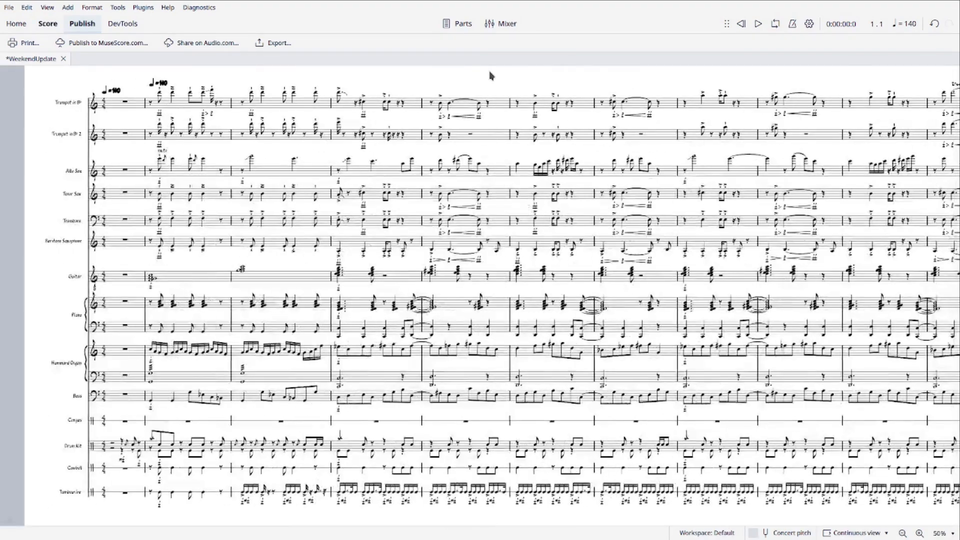
{"action": "mouse_move", "coordinate": [489, 72]}
{"action": "left_mouse_down"}
{"action": "mouse_move", "coordinate": [495, 63]}
{"action": "mouse_move", "coordinate": [477, 71]}
{"action": "left_mouse_up"}
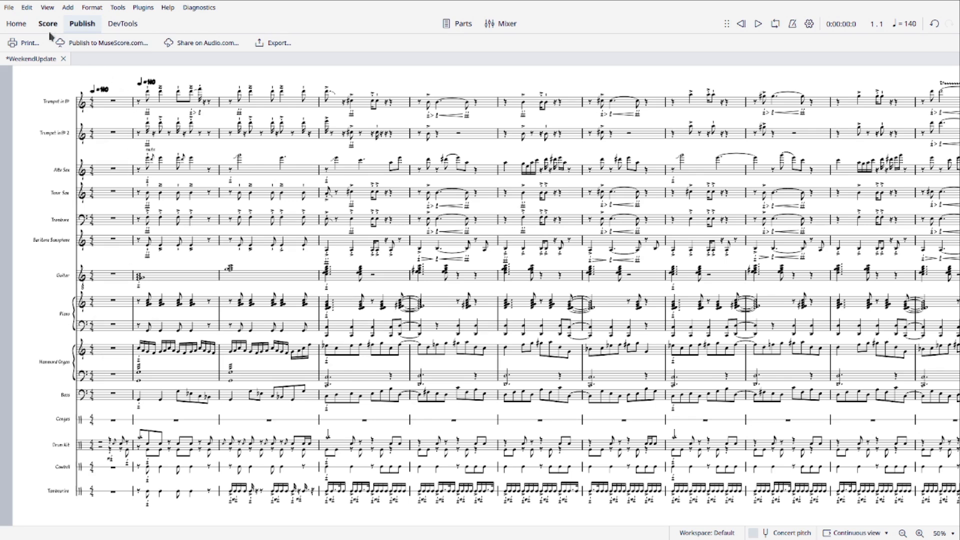
{"action": "left_click", "coordinate": [57, 25]}
{"action": "left_click", "coordinate": [500, 24]}
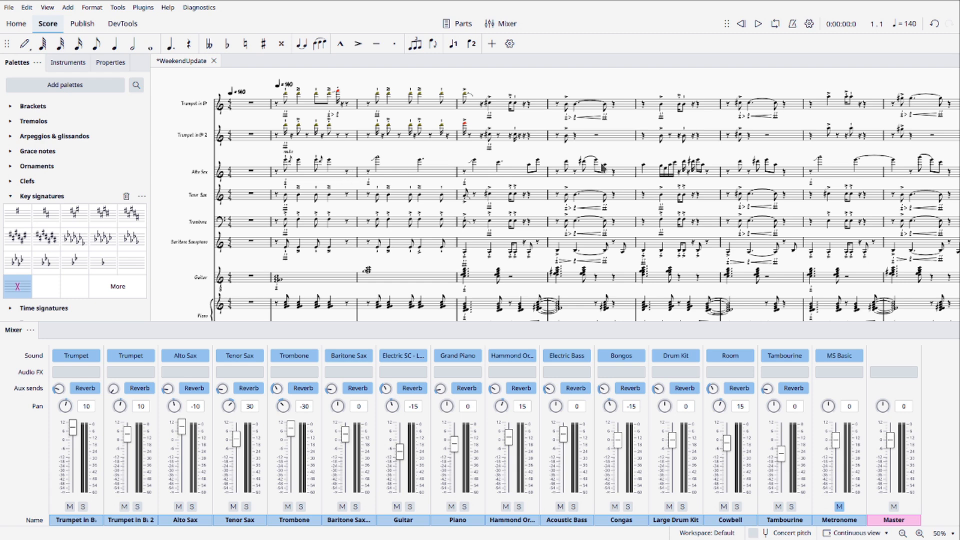
Step: Look over the trumpet, saxophone and trombone staves across the opening measures and back to the start
{"action": "scroll", "coordinate": [364, 221], "scroll_direction": "down", "scroll_amount": 1}
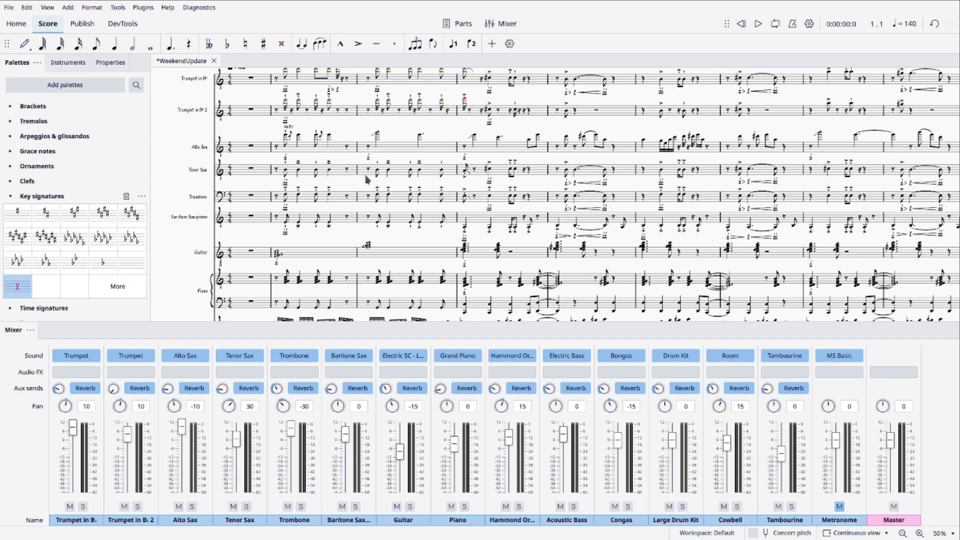
{"action": "scroll", "coordinate": [368, 179], "scroll_direction": "up", "scroll_amount": 1}
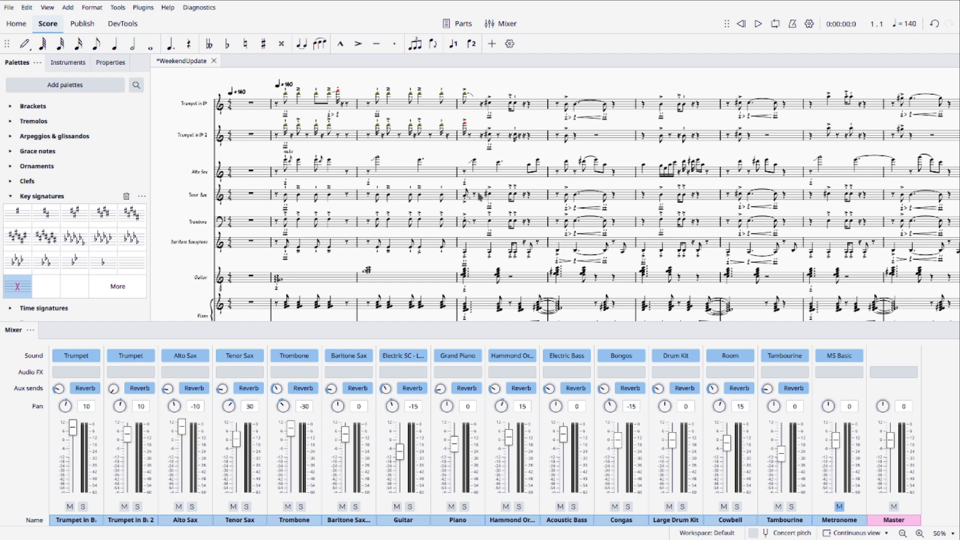
{"action": "scroll", "coordinate": [582, 187], "scroll_direction": "right", "scroll_amount": 5}
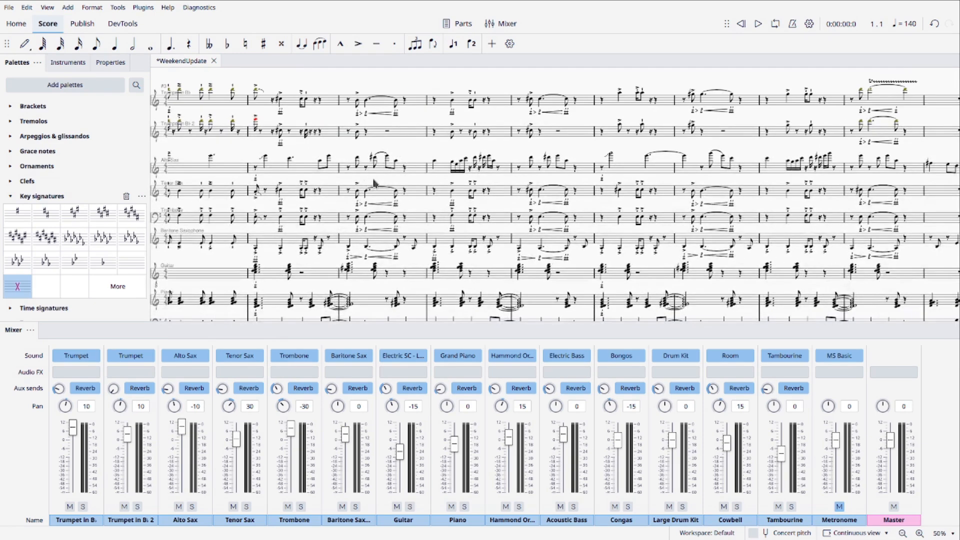
{"action": "scroll", "coordinate": [650, 187], "scroll_direction": "right", "scroll_amount": 5}
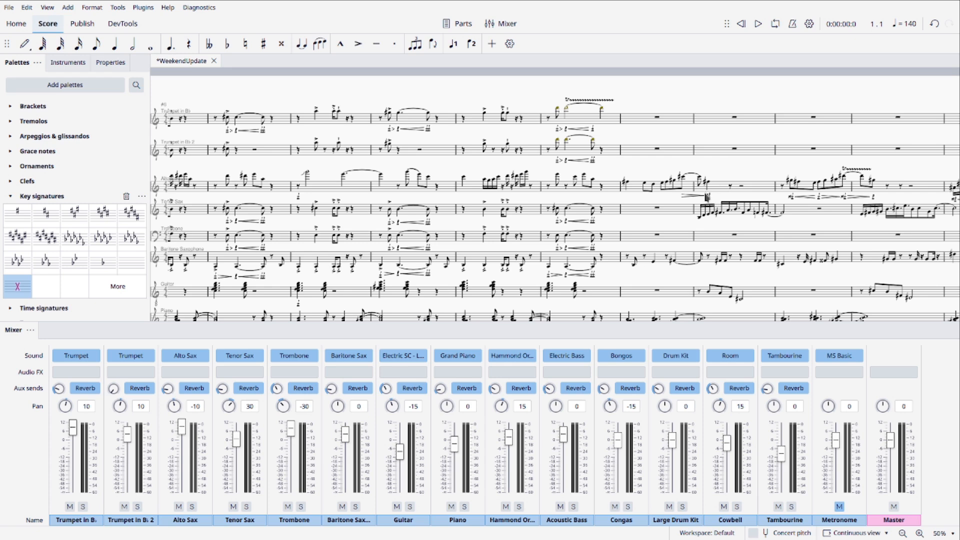
{"action": "scroll", "coordinate": [456, 203], "scroll_direction": "down", "scroll_amount": 1}
{"action": "scroll", "coordinate": [456, 203], "scroll_direction": "left", "scroll_amount": 4}
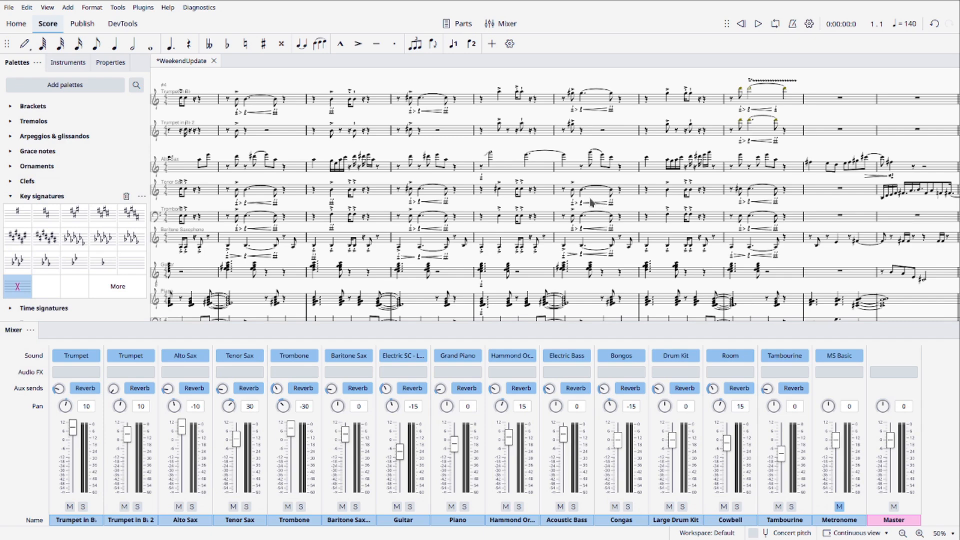
{"action": "left_click_drag", "start_coordinate": [384, 146], "coordinate": [673, 140]}
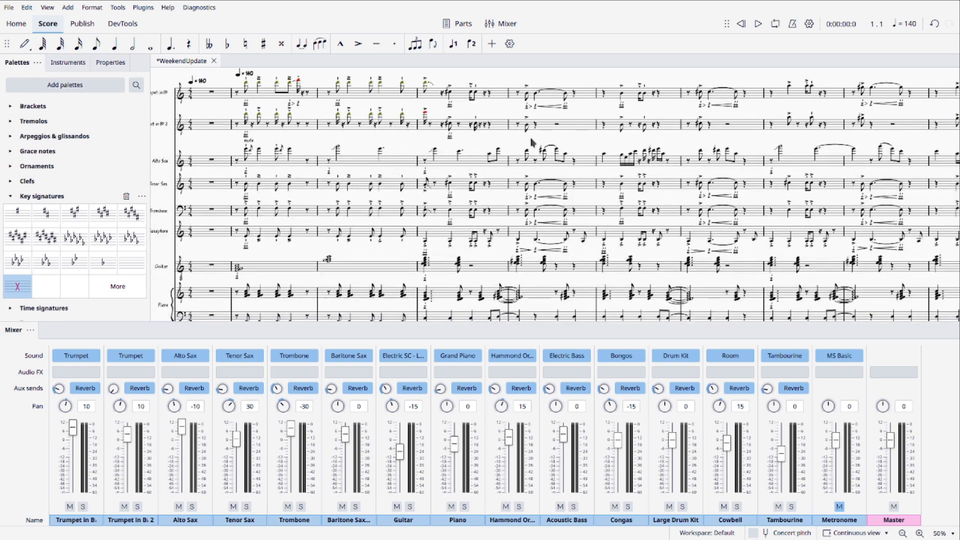
{"action": "left_click_drag", "start_coordinate": [477, 136], "coordinate": [529, 150]}
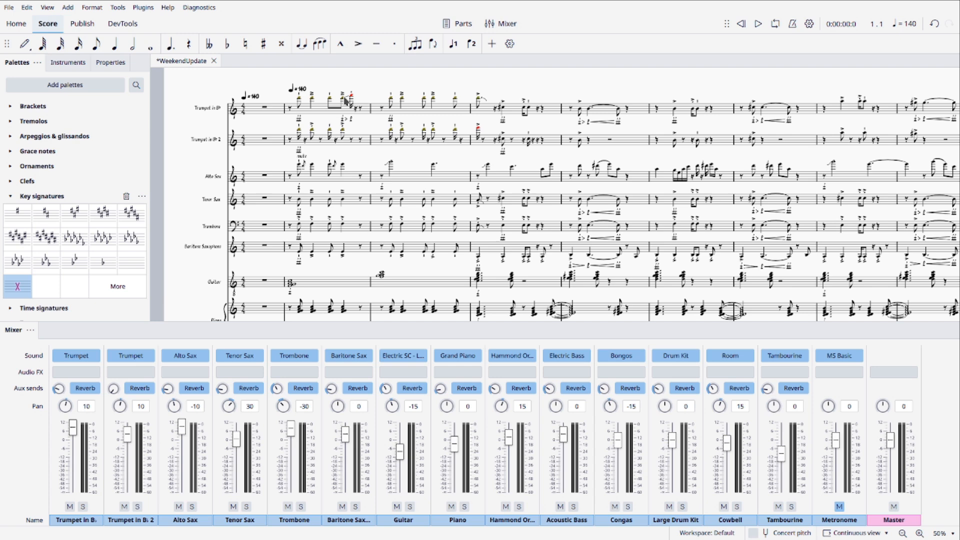
Step: Hide the mixer and play back both trumpet parts from measure 1, pausing at the end of their opening passage
{"action": "left_click", "coordinate": [505, 27]}
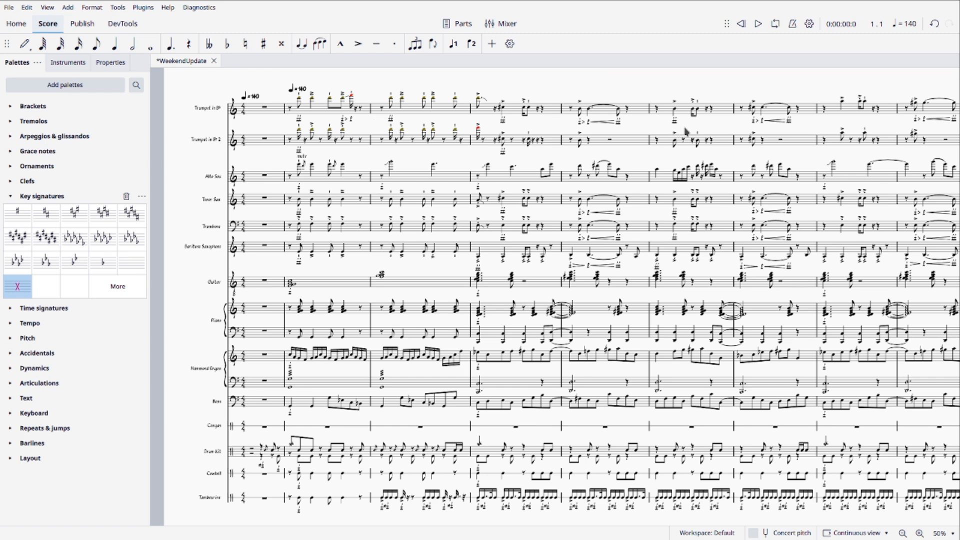
{"action": "left_click_drag", "start_coordinate": [659, 125], "coordinate": [566, 103]}
{"action": "left_click_drag", "start_coordinate": [309, 89], "coordinate": [454, 100]}
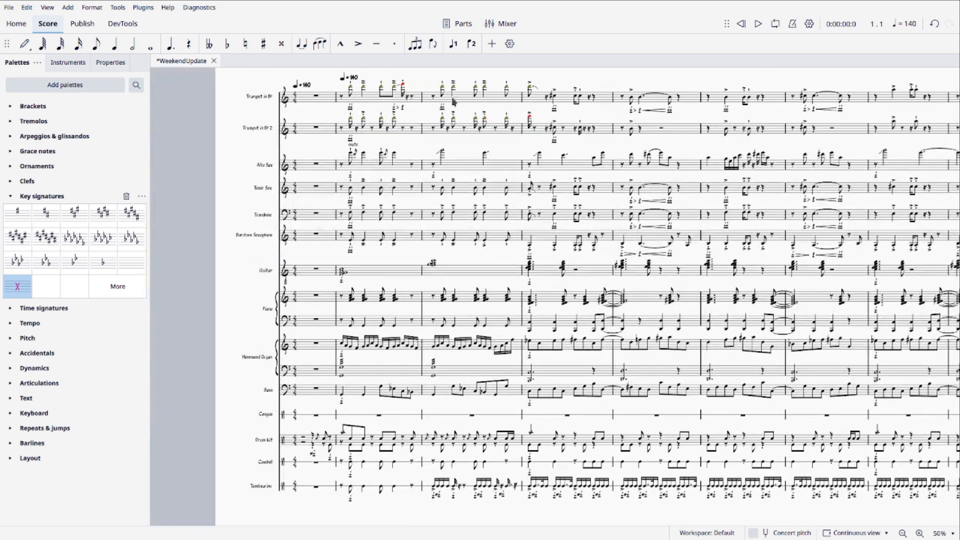
{"action": "left_click", "coordinate": [320, 97]}
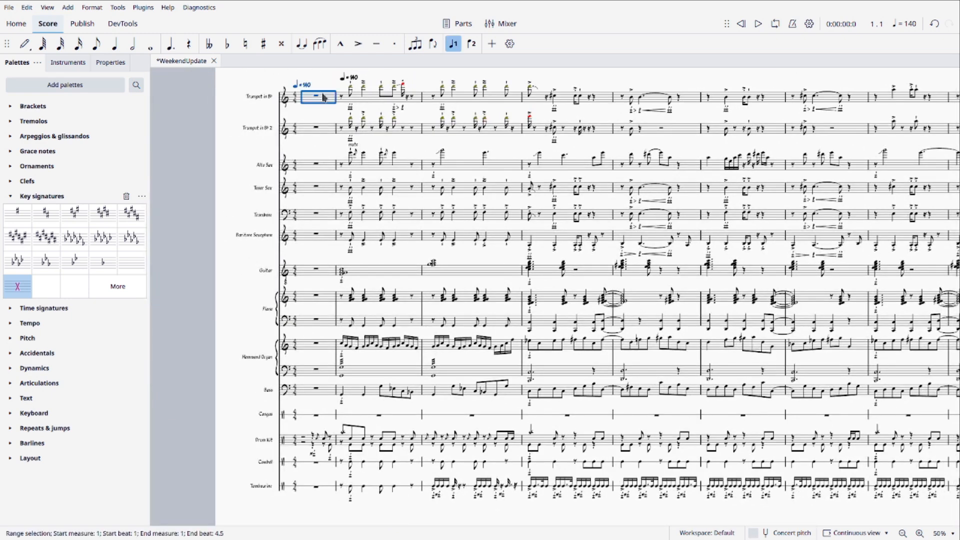
{"action": "key", "text": "shift+Down"}
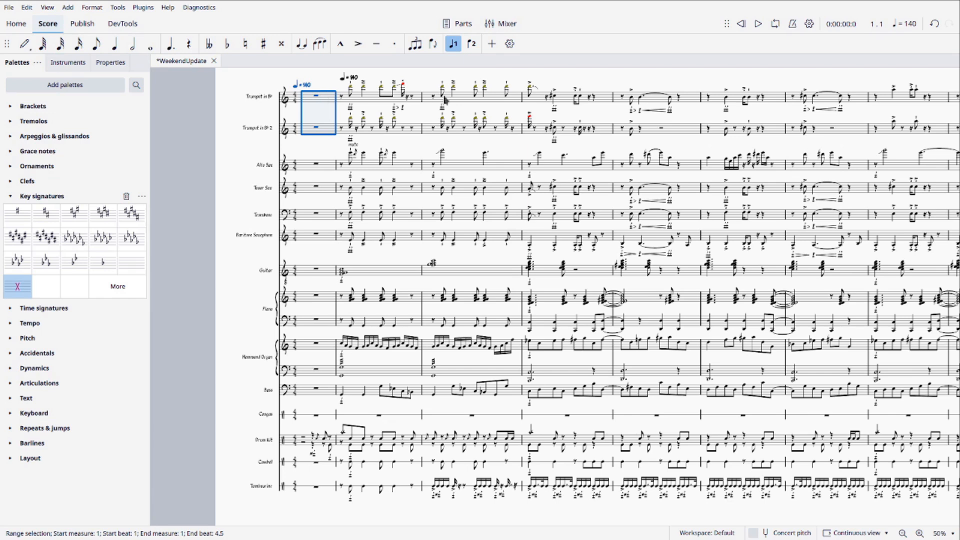
{"action": "left_click", "coordinate": [759, 24]}
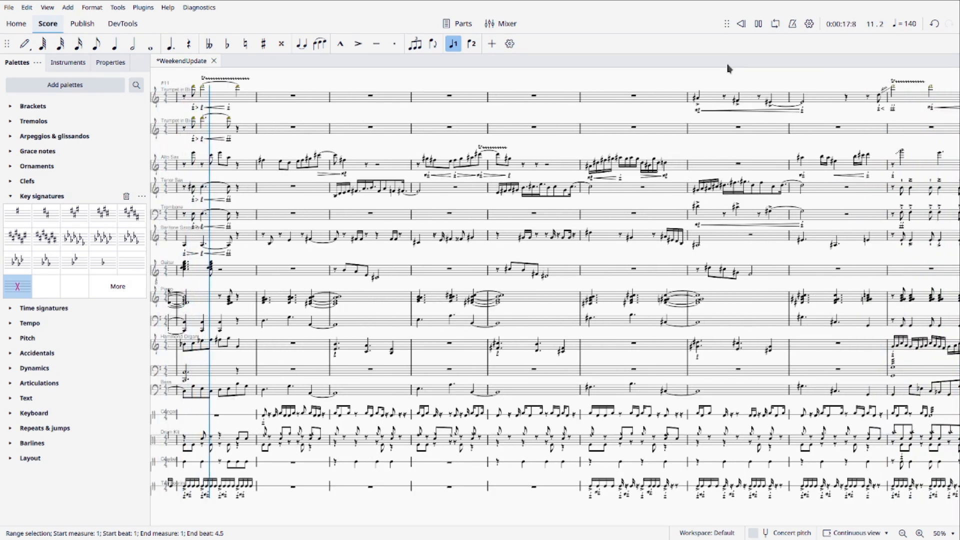
{"action": "left_click", "coordinate": [760, 29]}
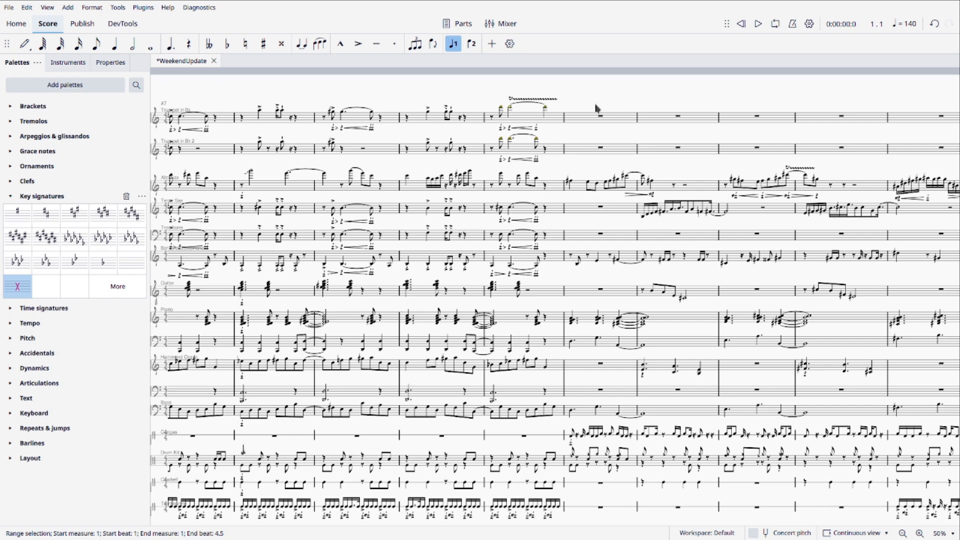
Step: Play back the first trumpet part from measure 16 and pause after its next passage
{"action": "left_click_drag", "start_coordinate": [597, 108], "coordinate": [543, 144]}
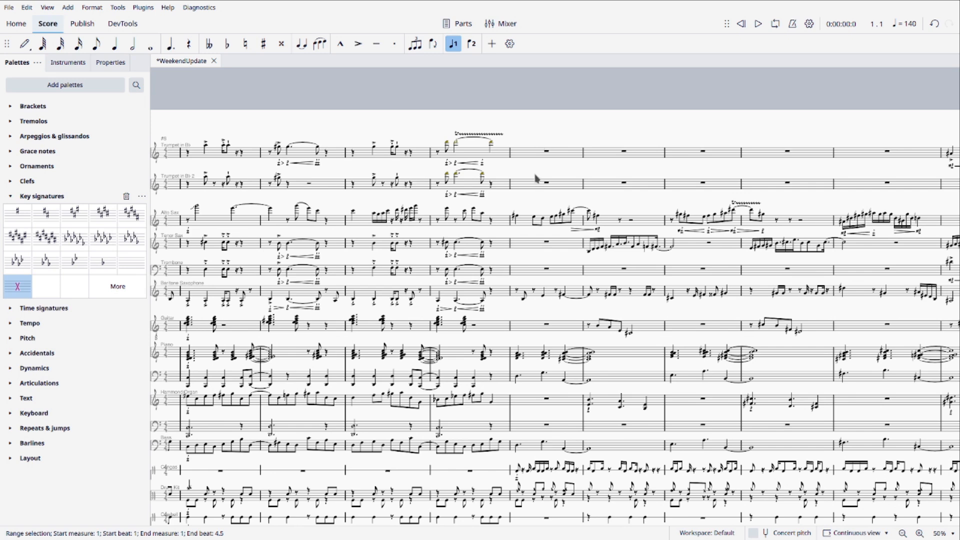
{"action": "left_click_drag", "start_coordinate": [536, 179], "coordinate": [260, 165]}
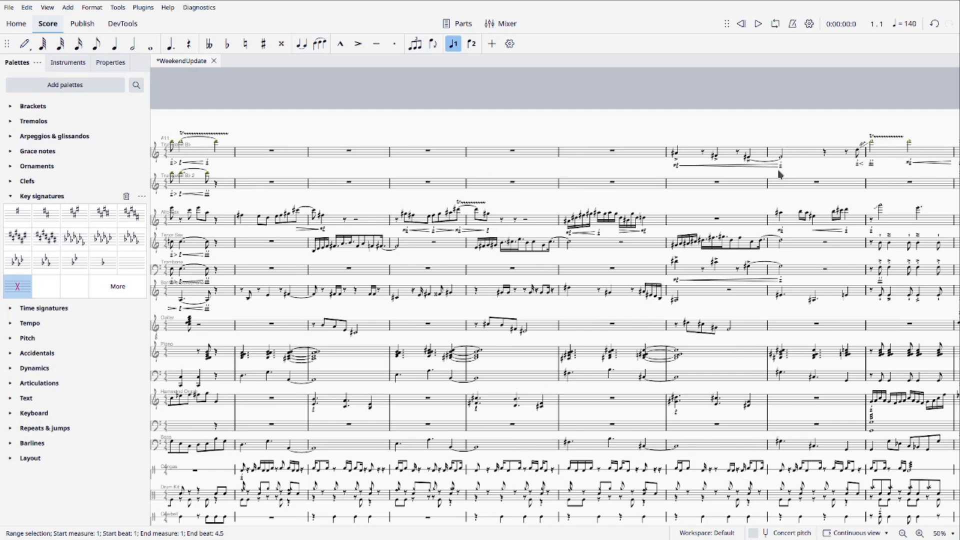
{"action": "left_click_drag", "start_coordinate": [811, 175], "coordinate": [573, 155]}
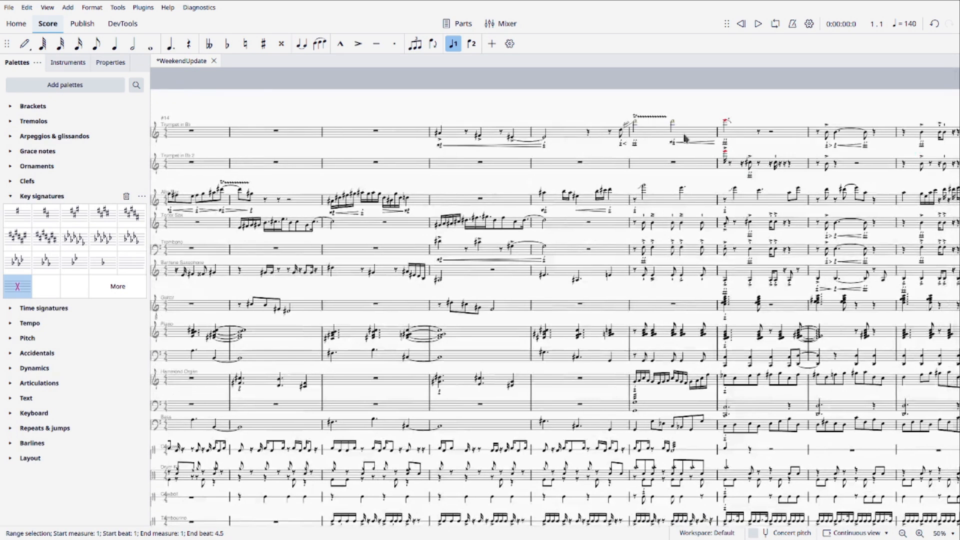
{"action": "left_click", "coordinate": [455, 132]}
{"action": "left_click", "coordinate": [409, 131]}
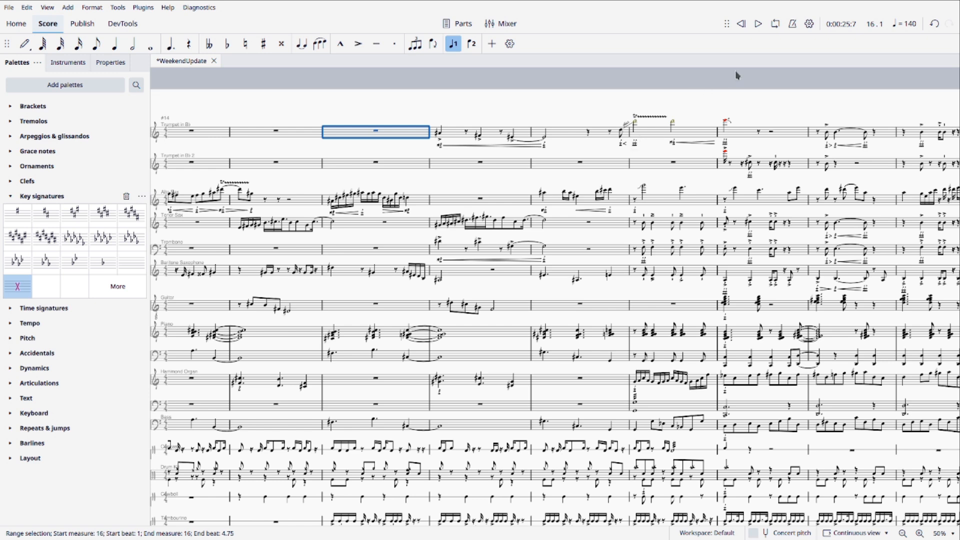
{"action": "left_click", "coordinate": [759, 23]}
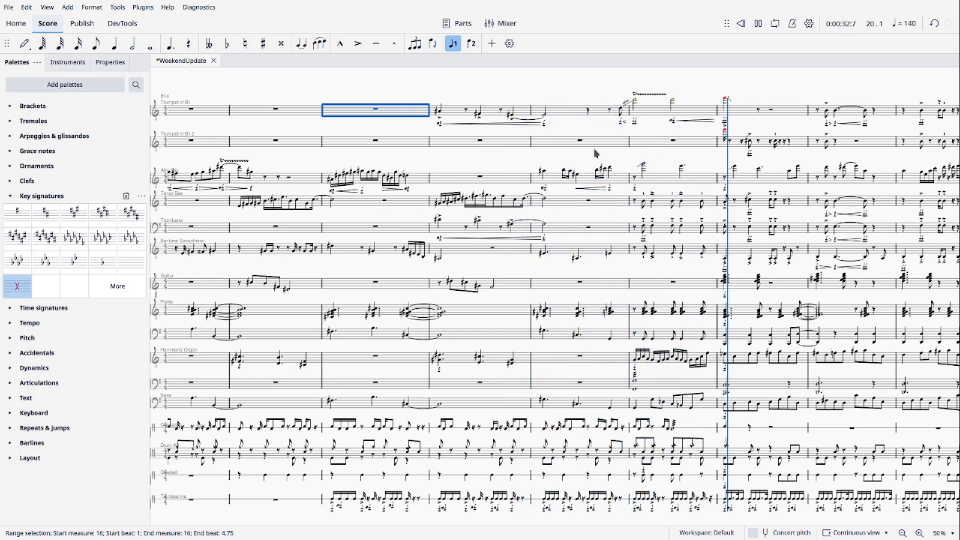
{"action": "left_click", "coordinate": [759, 25]}
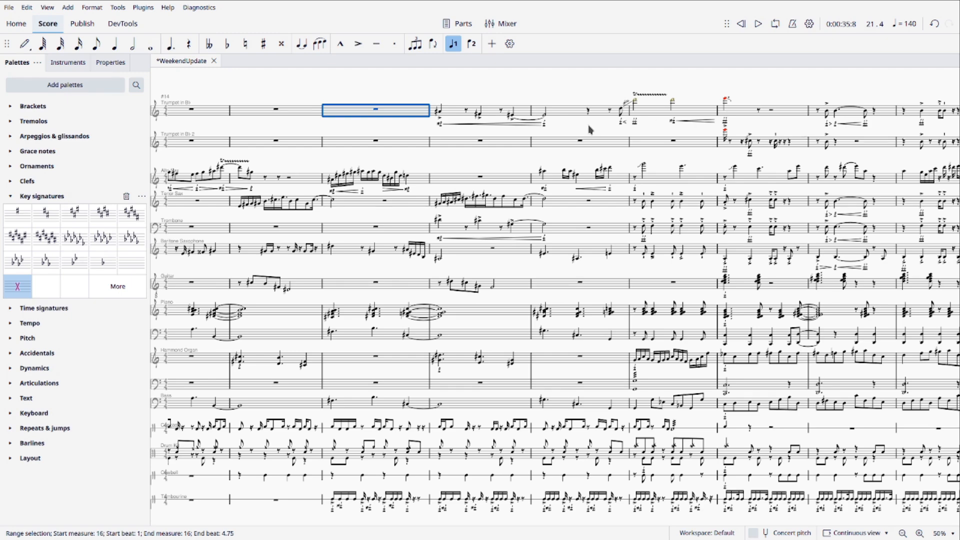
Step: Clear the selection and review the two trumpet staves in the opening measures of the score
{"action": "left_click", "coordinate": [433, 127]}
{"action": "left_click_drag", "start_coordinate": [419, 125], "coordinate": [786, 120]}
{"action": "scroll", "coordinate": [463, 163], "scroll_direction": "left", "scroll_amount": 8}
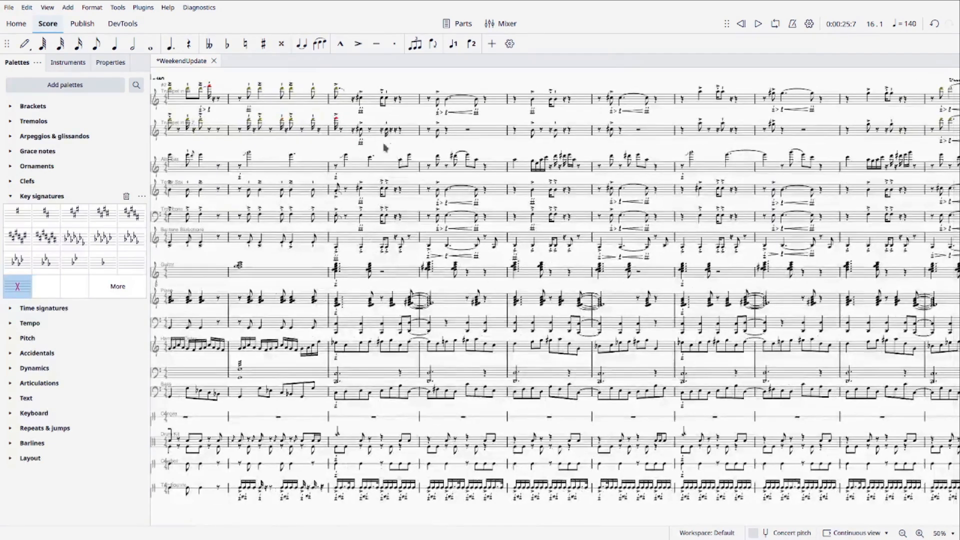
{"action": "left_click_drag", "start_coordinate": [385, 148], "coordinate": [751, 152]}
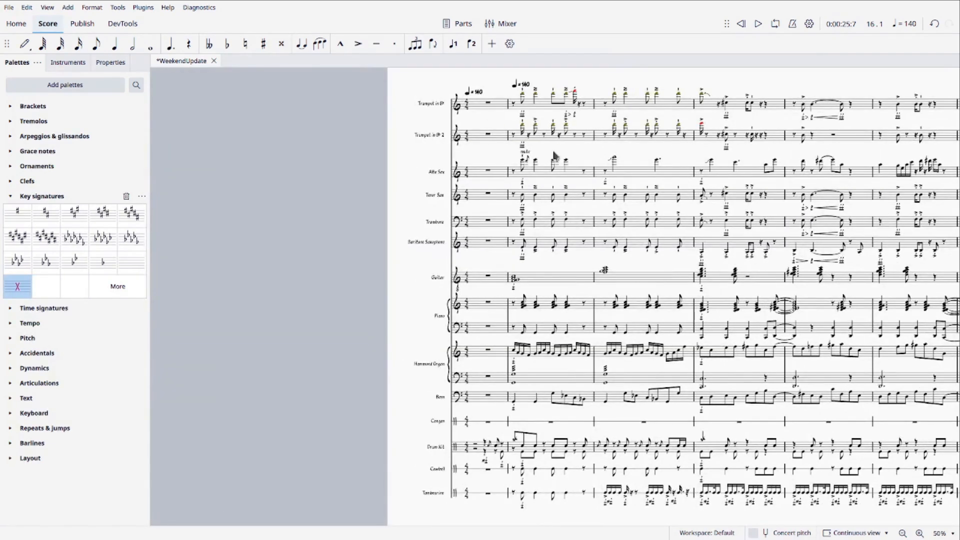
{"action": "left_click_drag", "start_coordinate": [573, 150], "coordinate": [374, 137]}
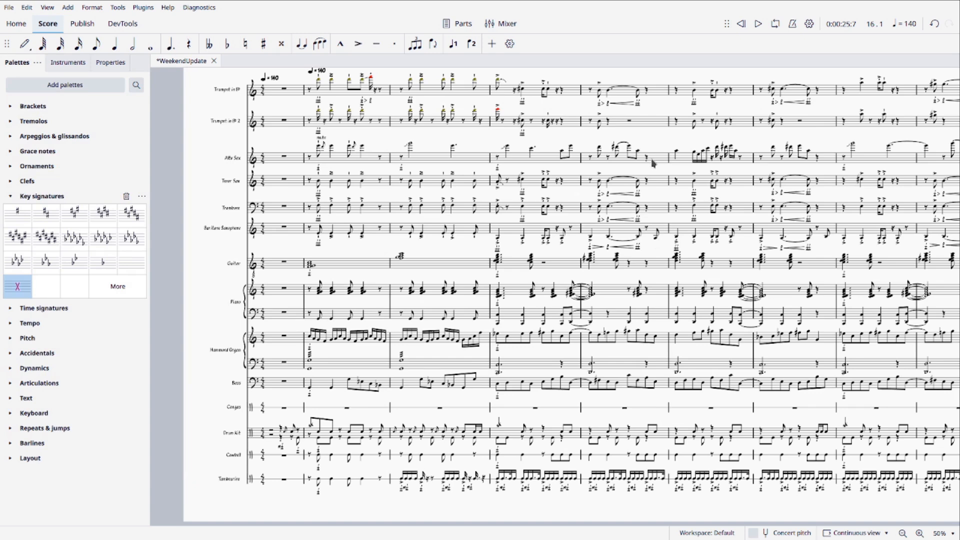
{"action": "left_click_drag", "start_coordinate": [660, 139], "coordinate": [619, 149]}
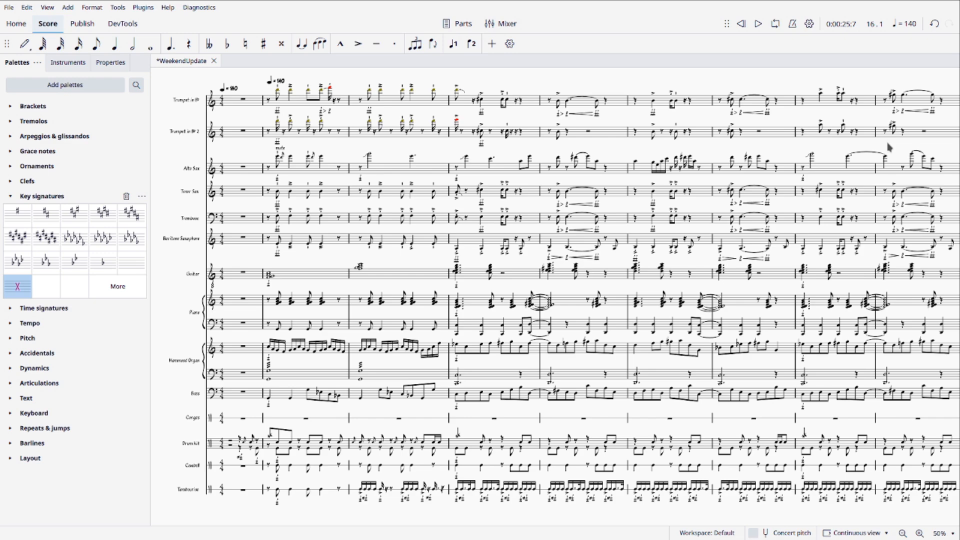
{"action": "scroll", "coordinate": [890, 150], "scroll_direction": "right", "scroll_amount": 6}
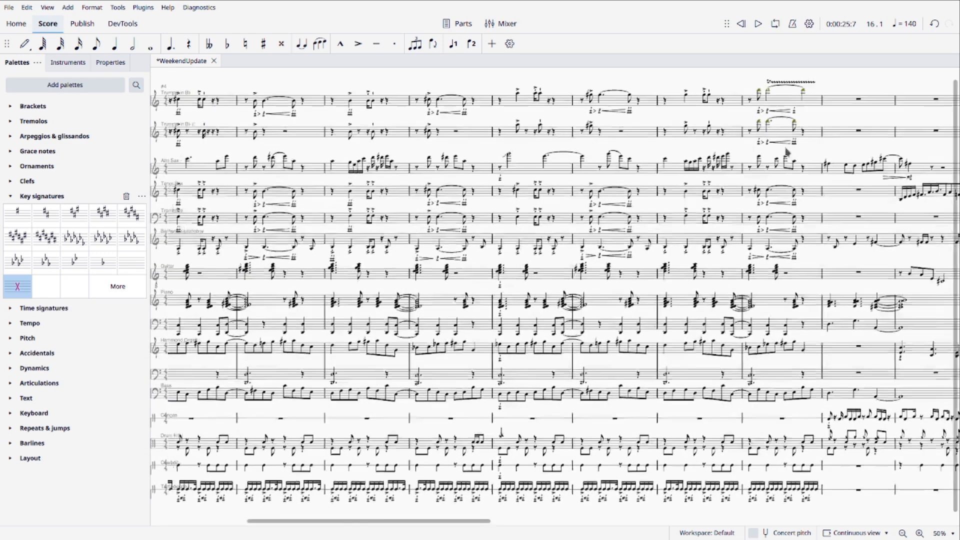
{"action": "scroll", "coordinate": [695, 143], "scroll_direction": "left", "scroll_amount": 10}
{"action": "scroll", "coordinate": [533, 167], "scroll_direction": "left", "scroll_amount": 2}
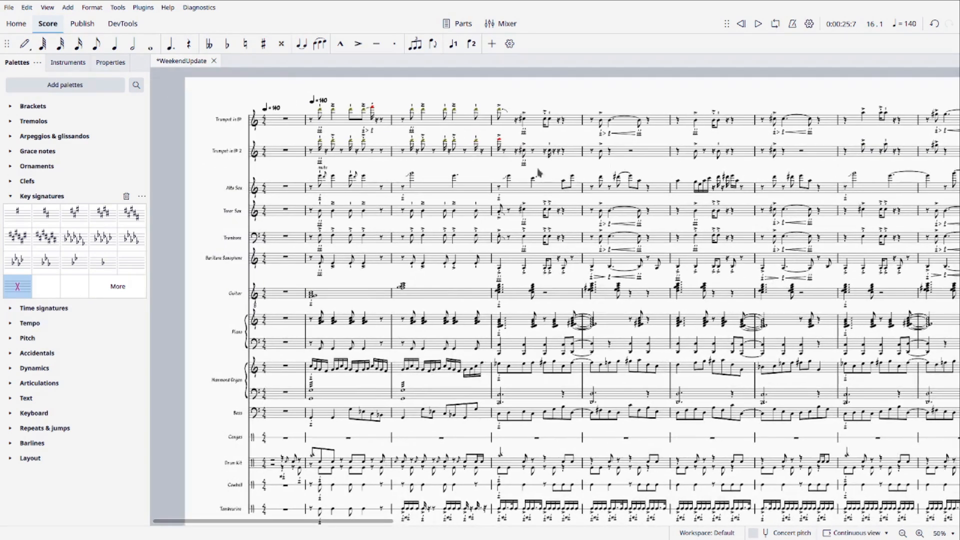
Step: Play back the Alto Sax part from measure 1 and pause at measure 12
{"action": "left_click", "coordinate": [301, 192]}
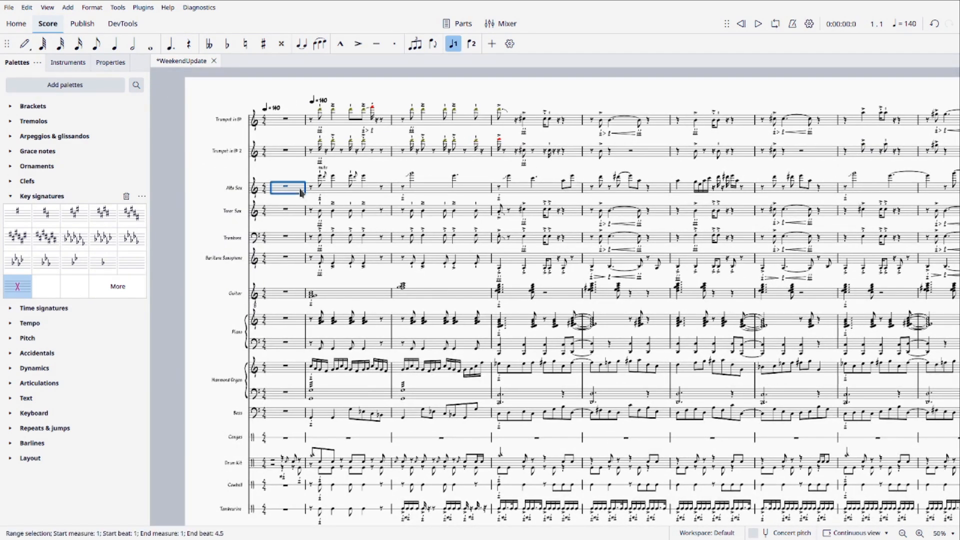
{"action": "left_click", "coordinate": [758, 24]}
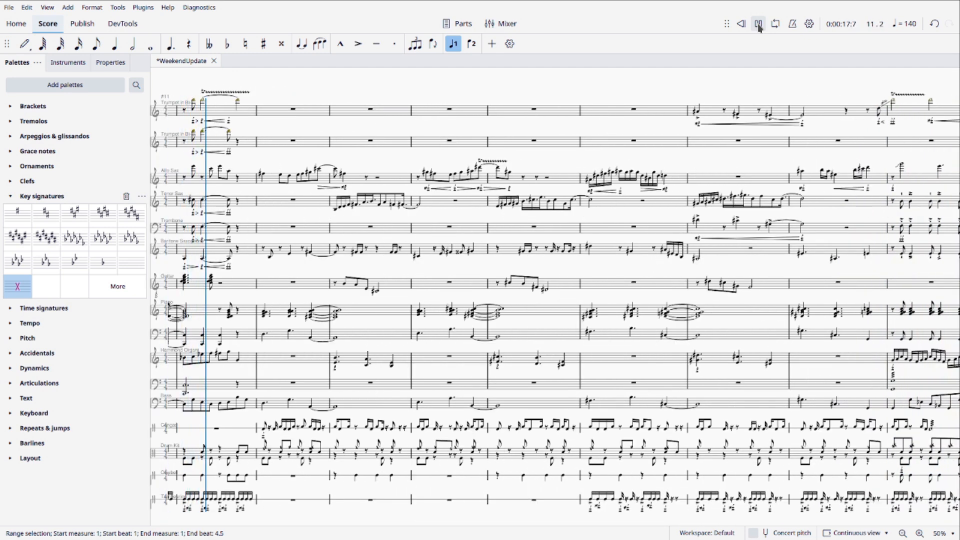
{"action": "left_click", "coordinate": [759, 25]}
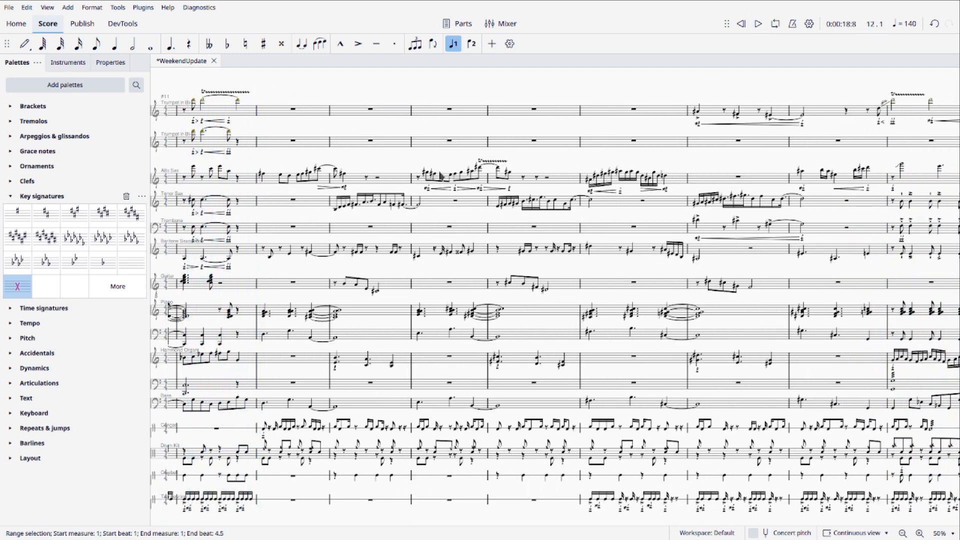
Step: Play back the Alto Sax part from measure 13 and pause at measure 15
{"action": "left_click_drag", "start_coordinate": [521, 177], "coordinate": [727, 195]}
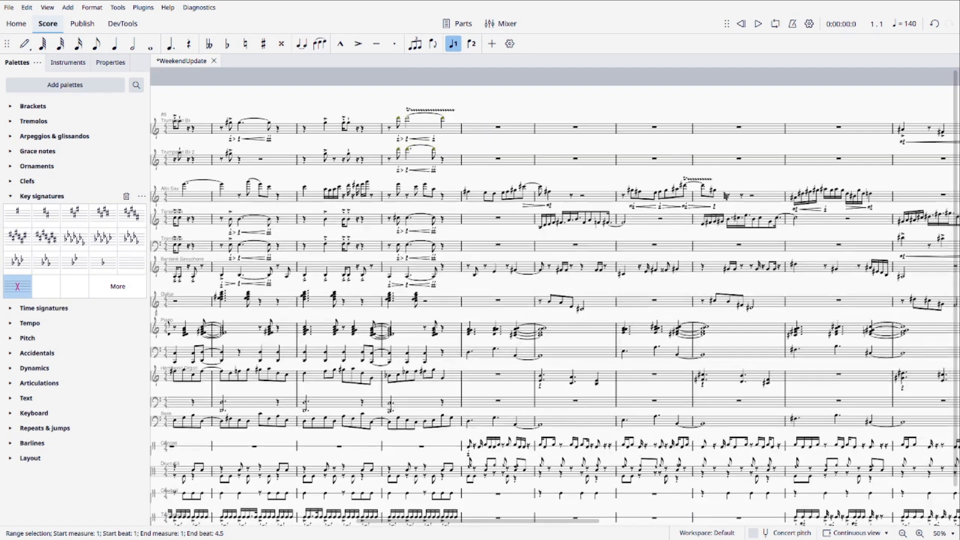
{"action": "left_click", "coordinate": [605, 198]}
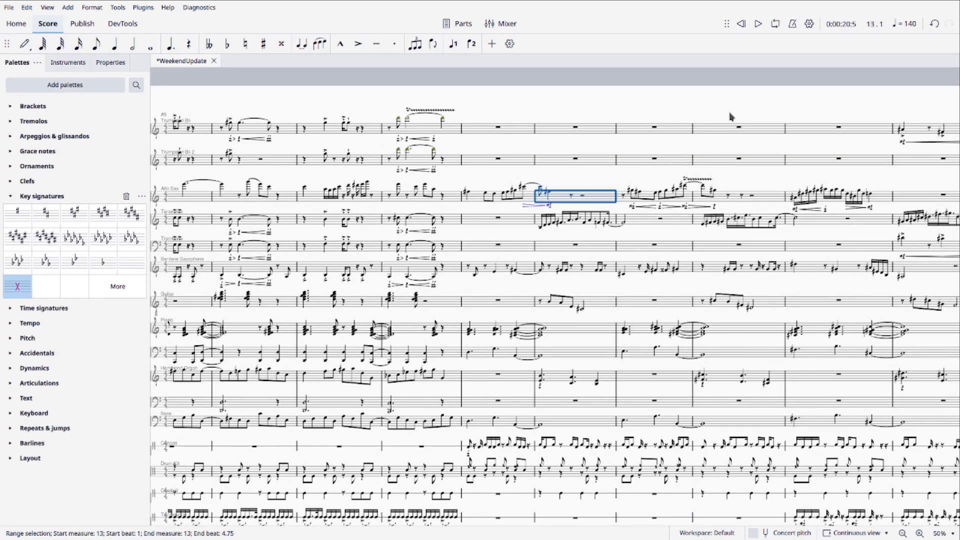
{"action": "left_click", "coordinate": [758, 24]}
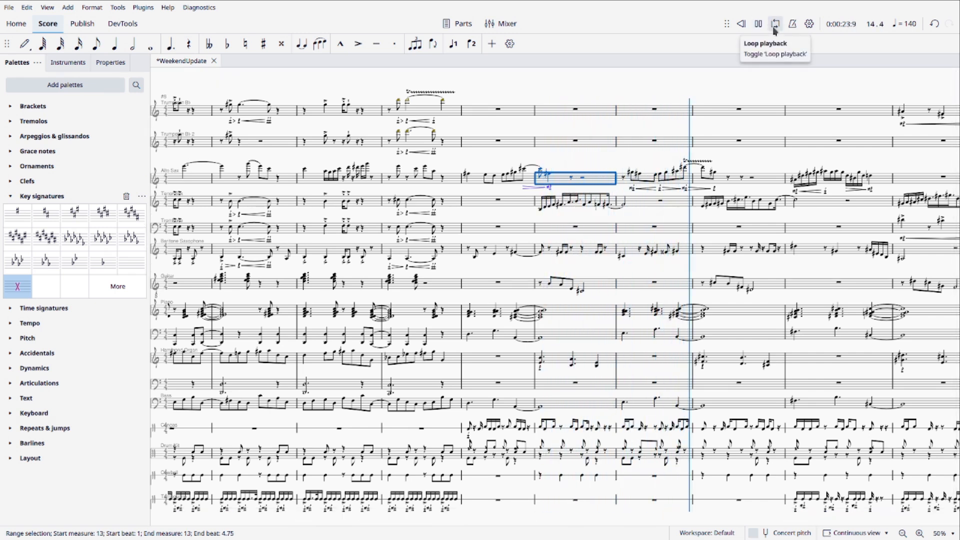
{"action": "left_click", "coordinate": [761, 24]}
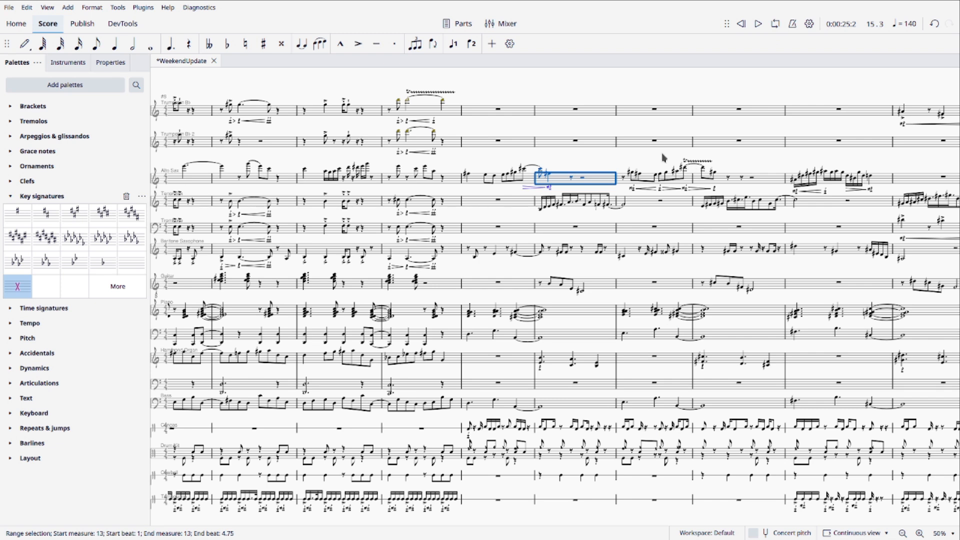
Step: Review the wind parts from the opening measures through measure 12, and clear the Alto Sax measure selection
{"action": "scroll", "coordinate": [647, 159], "scroll_direction": "left", "scroll_amount": 10}
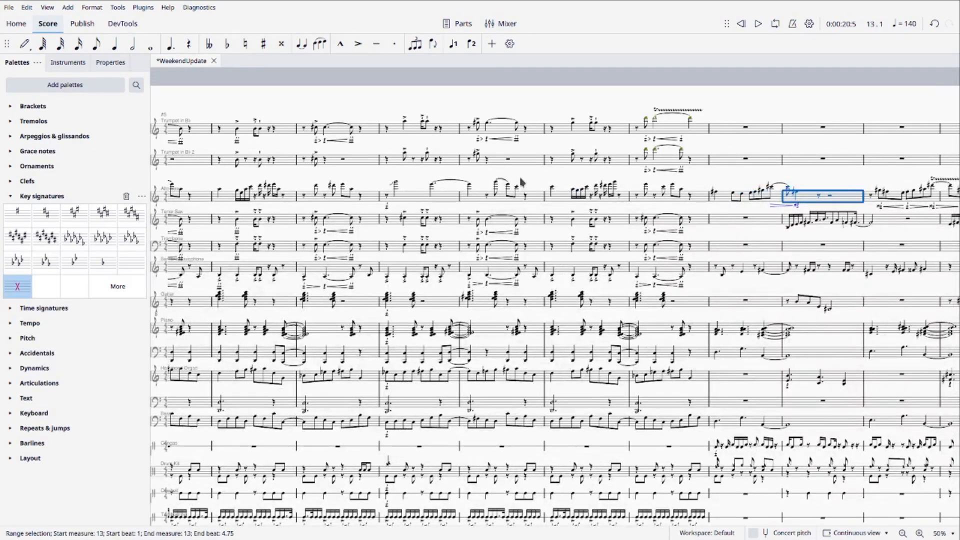
{"action": "scroll", "coordinate": [543, 153], "scroll_direction": "left", "scroll_amount": 5}
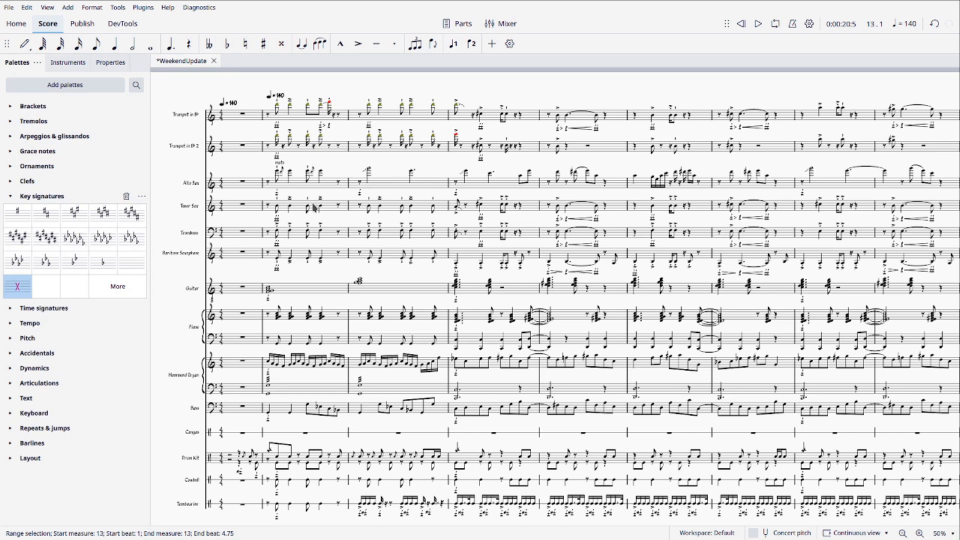
{"action": "scroll", "coordinate": [660, 168], "scroll_direction": "right", "scroll_amount": 5}
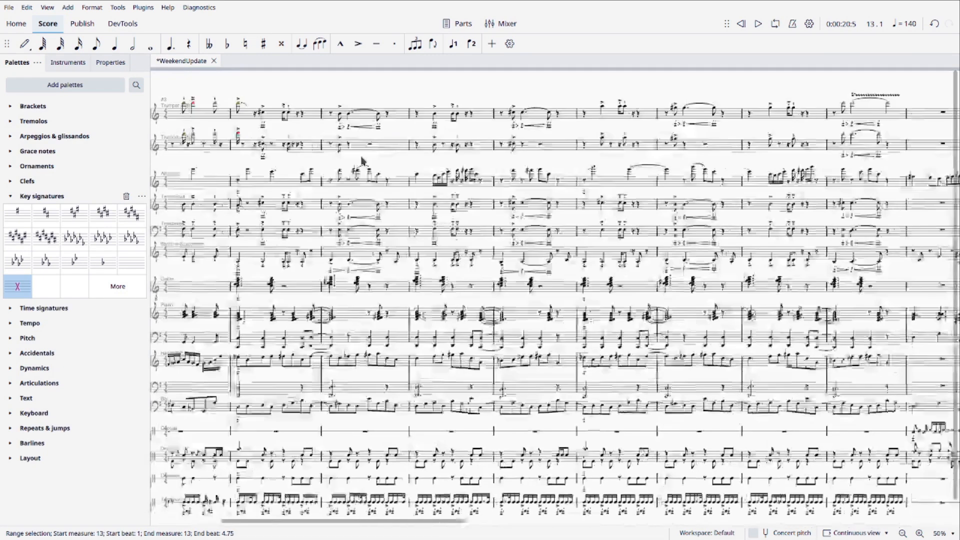
{"action": "scroll", "coordinate": [634, 165], "scroll_direction": "up", "scroll_amount": 2}
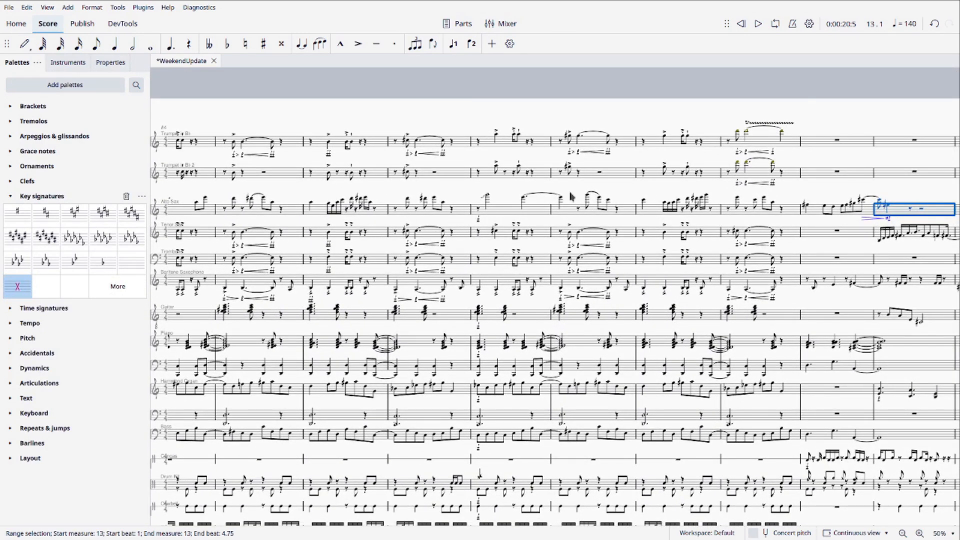
{"action": "scroll", "coordinate": [580, 193], "scroll_direction": "right", "scroll_amount": 6}
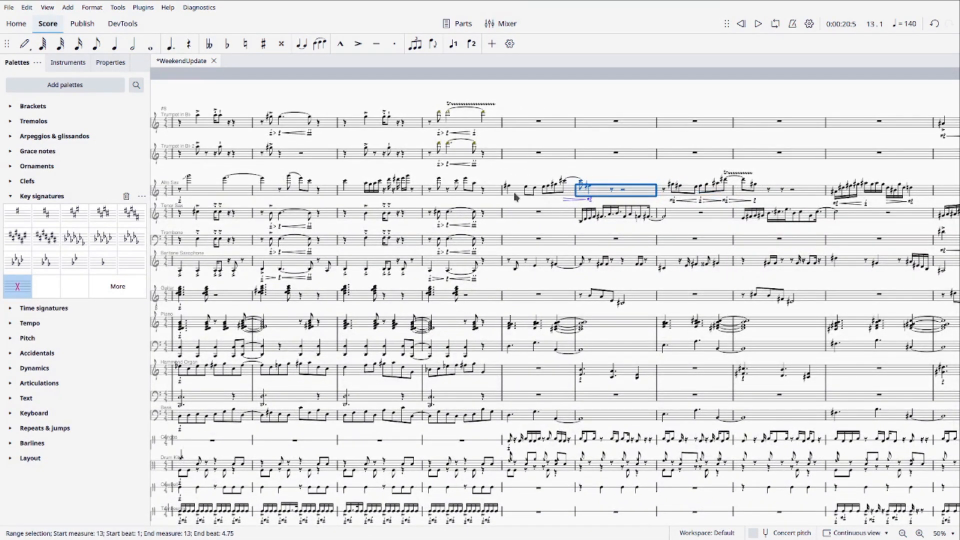
{"action": "left_click", "coordinate": [515, 194]}
{"action": "key", "text": "Escape"}
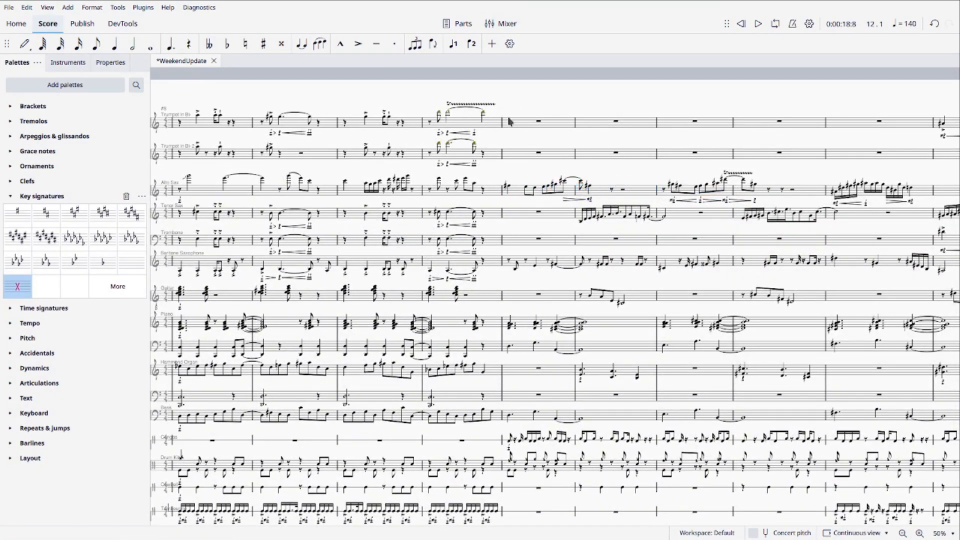
Step: Select measure 12 from the first trumpet down to the Baritone Saxophone, play back from there, and pause at measure 23
{"action": "left_click", "coordinate": [511, 123]}
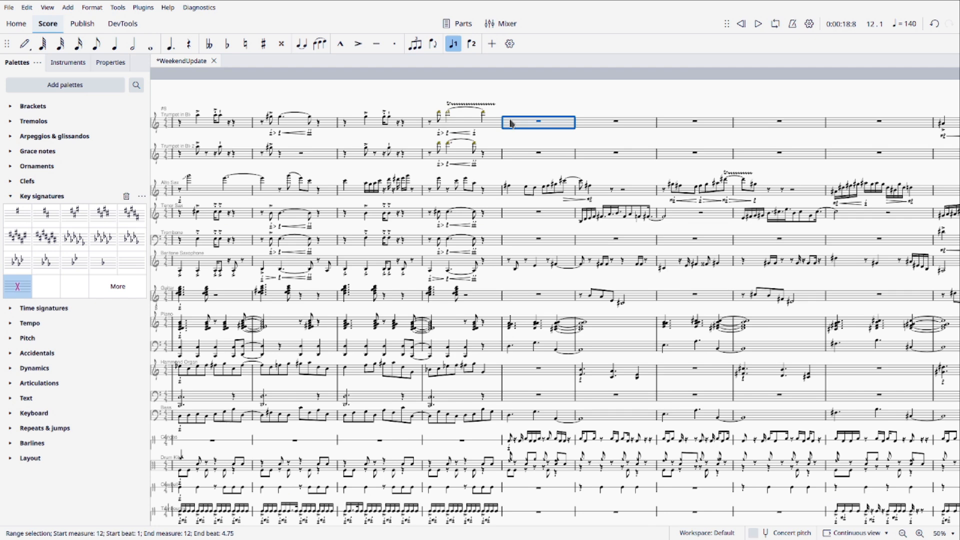
{"action": "scroll", "coordinate": [511, 123], "scroll_direction": "down", "scroll_amount": 1}
{"action": "key", "text": "shift+Down"}
{"action": "key", "text": "shift+Down"}
{"action": "key", "text": "shift+Down"}
{"action": "key", "text": "shift+Down"}
{"action": "key", "text": "shift+Down"}
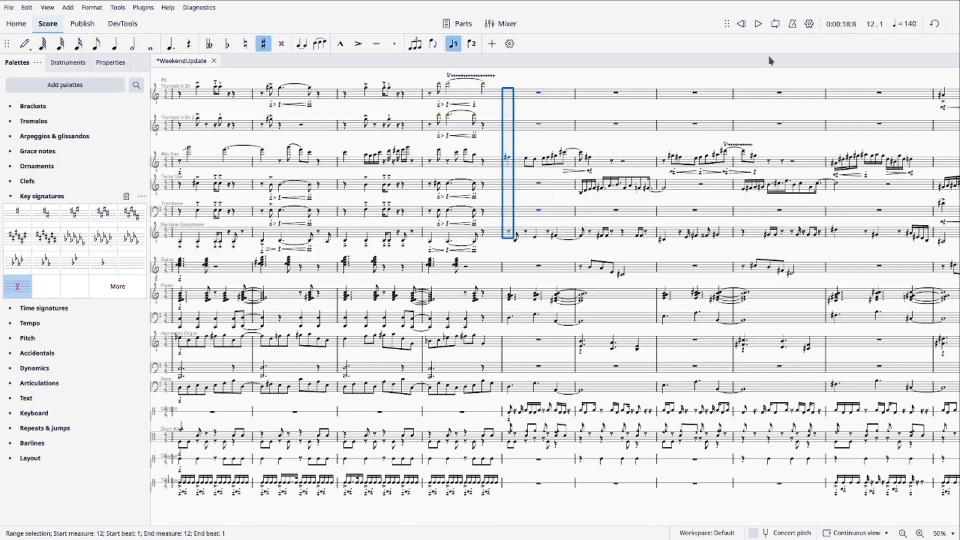
{"action": "left_click", "coordinate": [757, 25]}
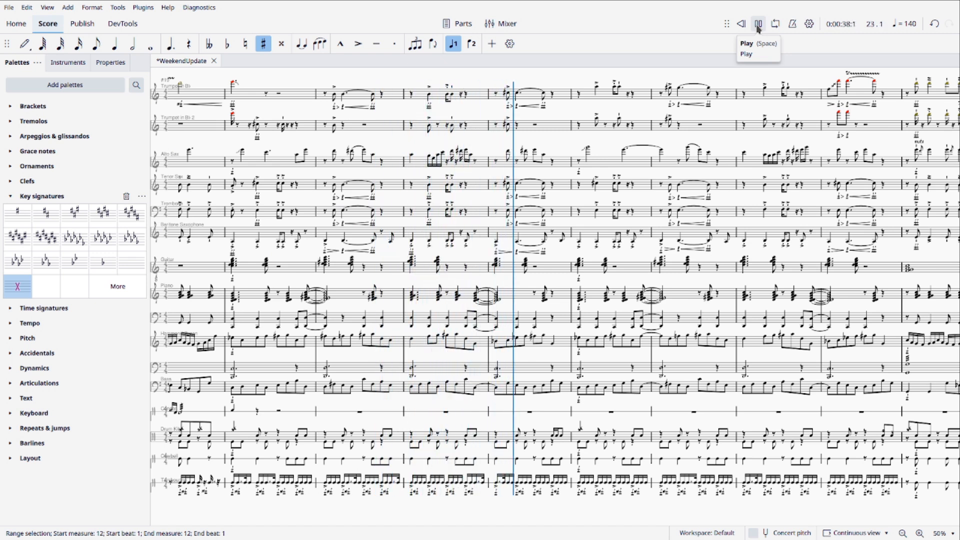
{"action": "key", "text": "space"}
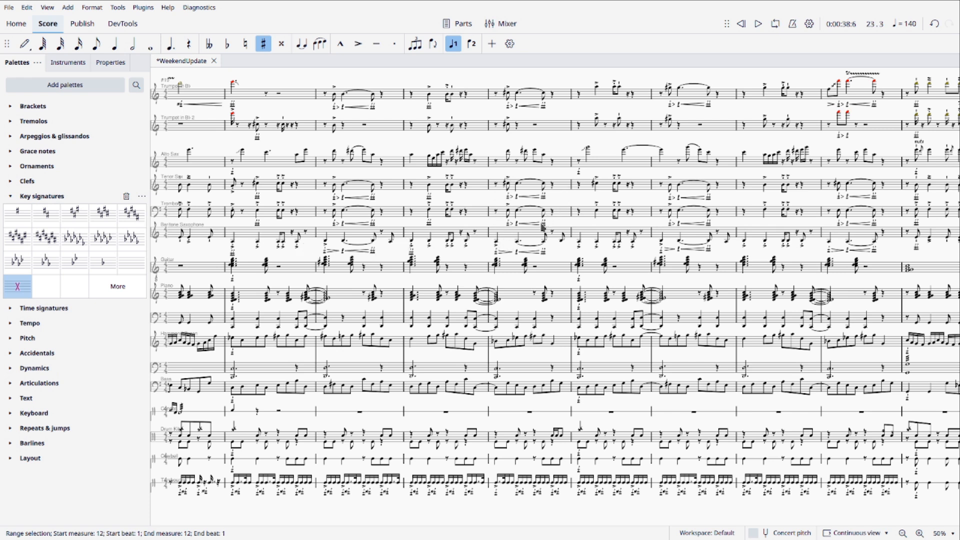
Step: Play back the score from measure 12 of the Tenor Sax part and pause at measure 16
{"action": "left_click_drag", "start_coordinate": [493, 241], "coordinate": [668, 218]}
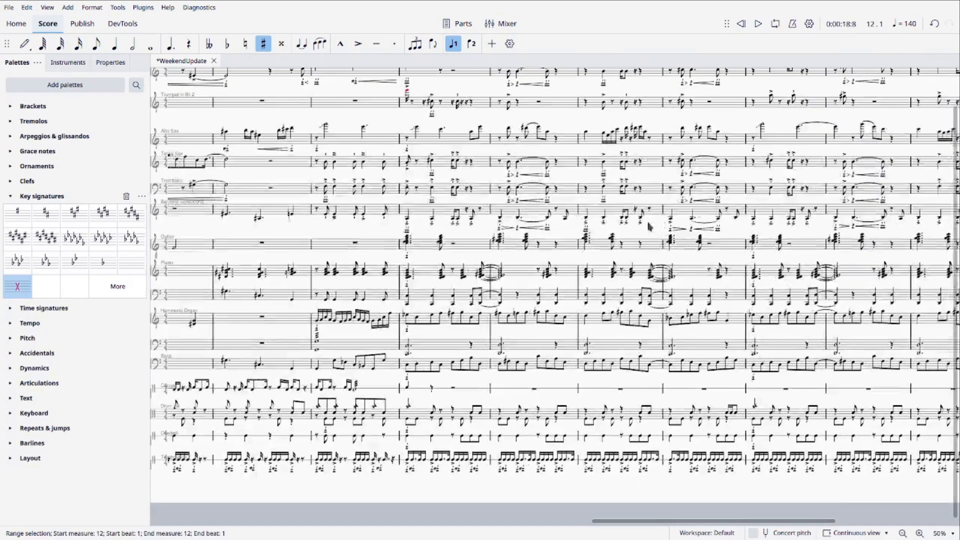
{"action": "left_click_drag", "start_coordinate": [370, 231], "coordinate": [522, 219]}
{"action": "left_click_drag", "start_coordinate": [201, 167], "coordinate": [563, 237]}
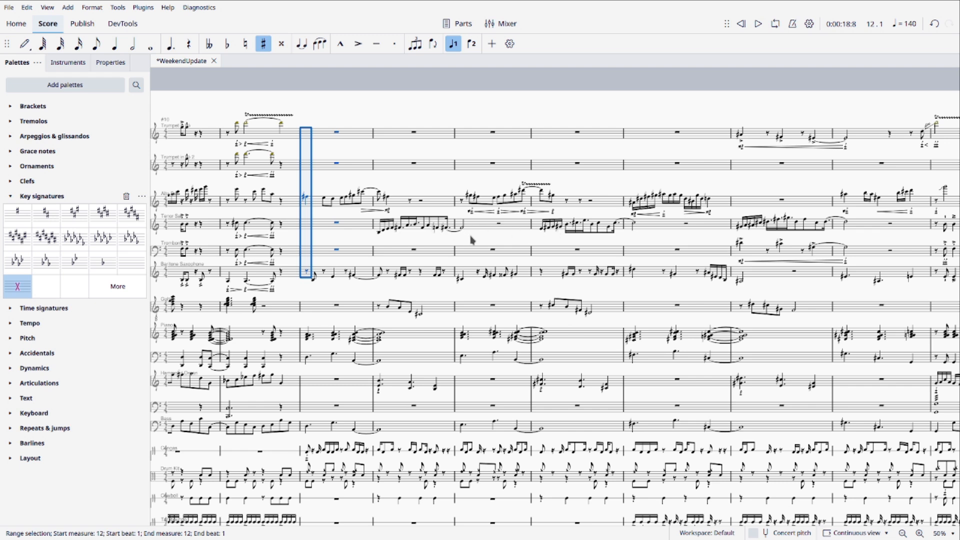
{"action": "left_click", "coordinate": [361, 225]}
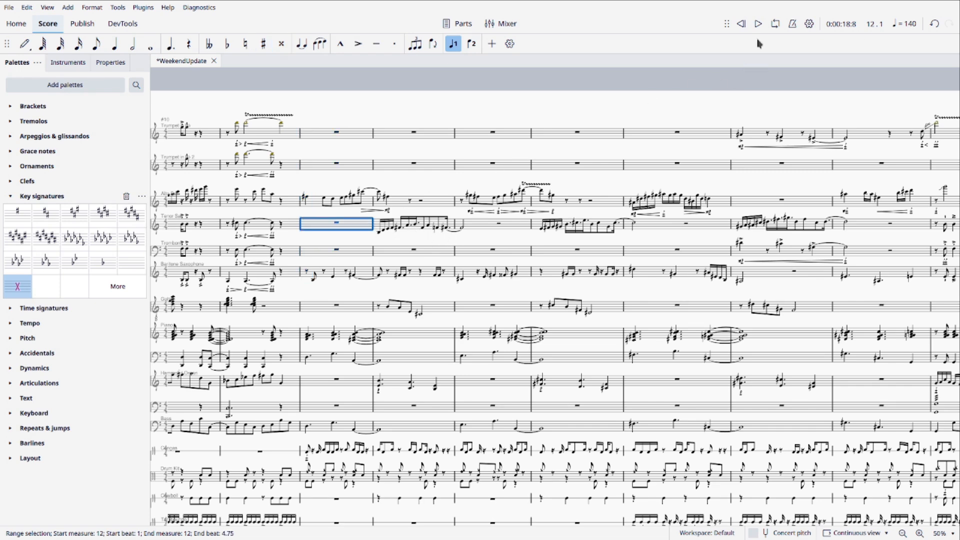
{"action": "left_click", "coordinate": [761, 23]}
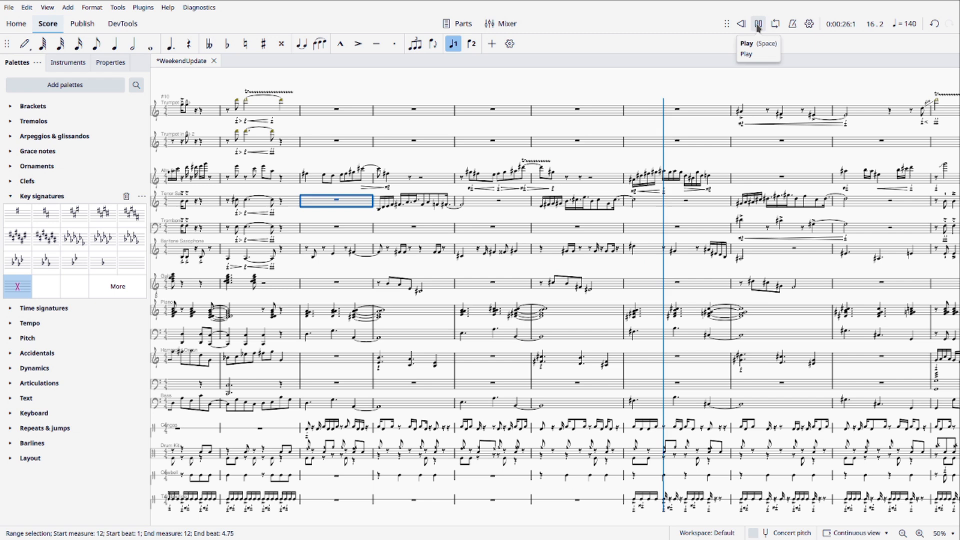
{"action": "left_click", "coordinate": [758, 24]}
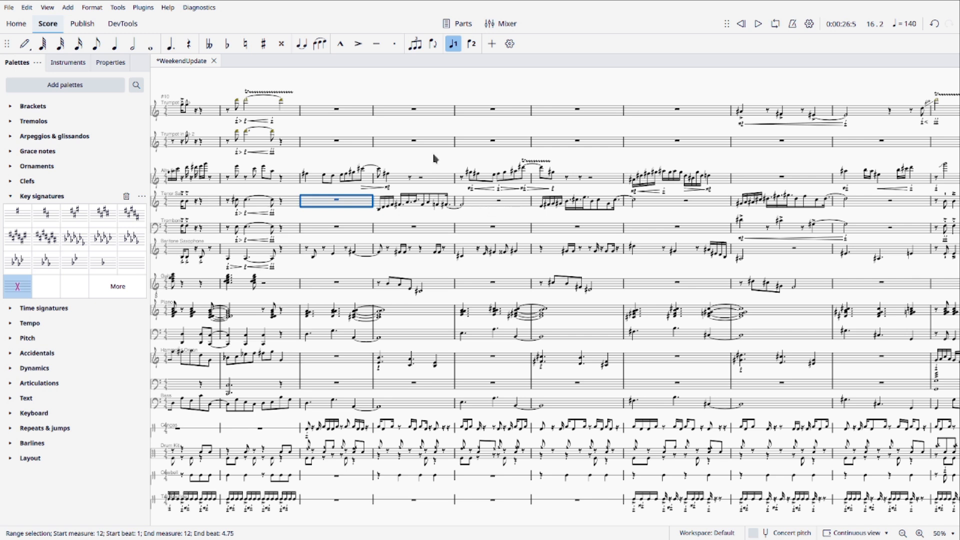
Step: Clear the selection and examine the parts from the middle of the score back to its opening measures
{"action": "left_click", "coordinate": [435, 155]}
{"action": "left_click_drag", "start_coordinate": [596, 152], "coordinate": [261, 155]}
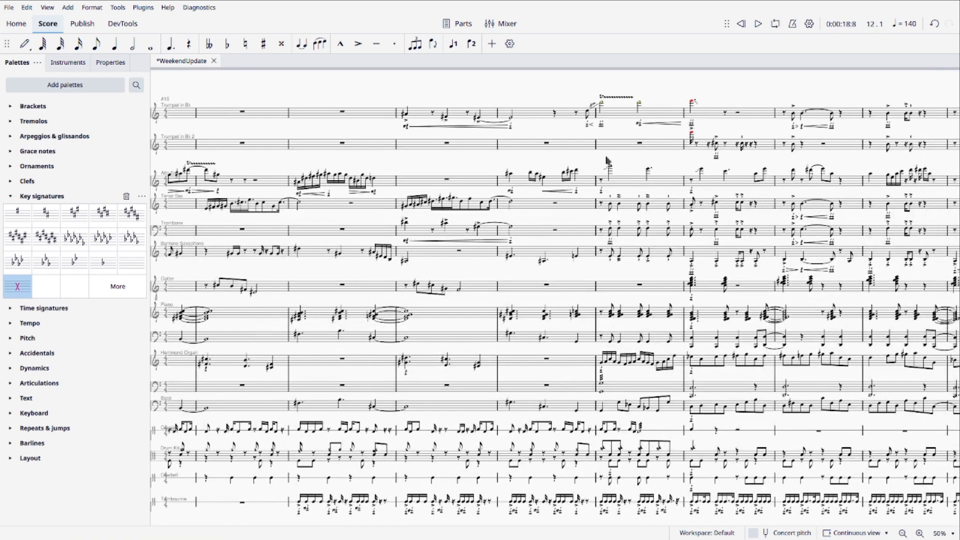
{"action": "left_click_drag", "start_coordinate": [645, 164], "coordinate": [352, 164]}
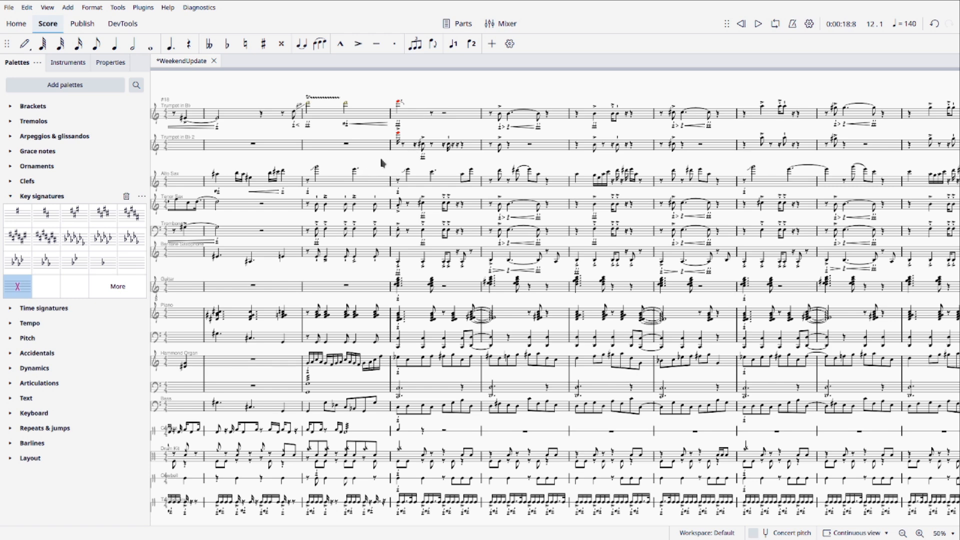
{"action": "left_click_drag", "start_coordinate": [297, 170], "coordinate": [410, 152]}
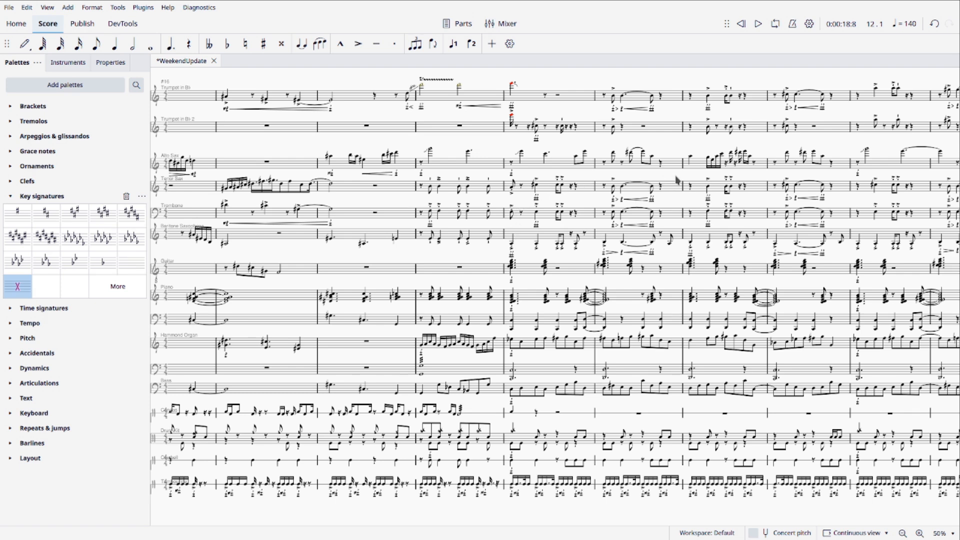
{"action": "left_click_drag", "start_coordinate": [762, 112], "coordinate": [911, 77]}
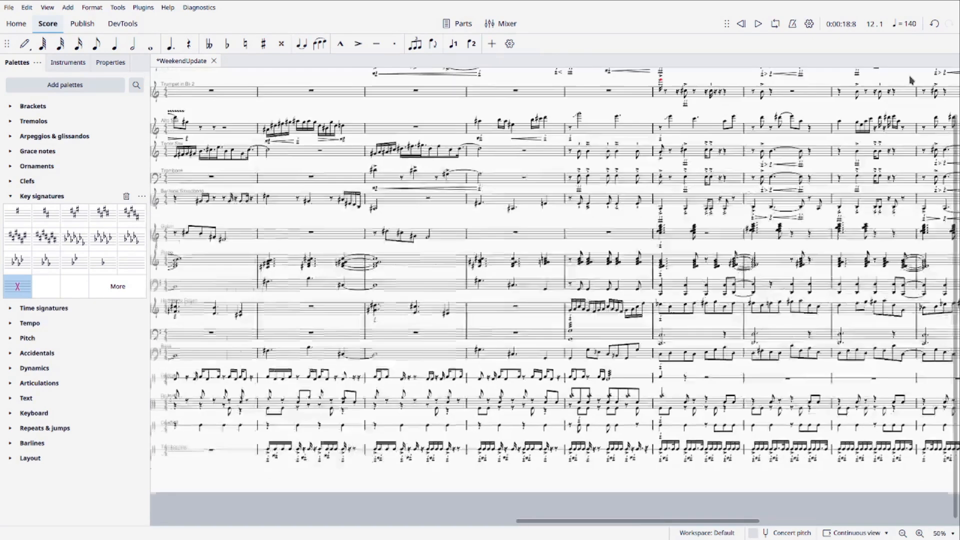
{"action": "left_click_drag", "start_coordinate": [606, 112], "coordinate": [790, 175]}
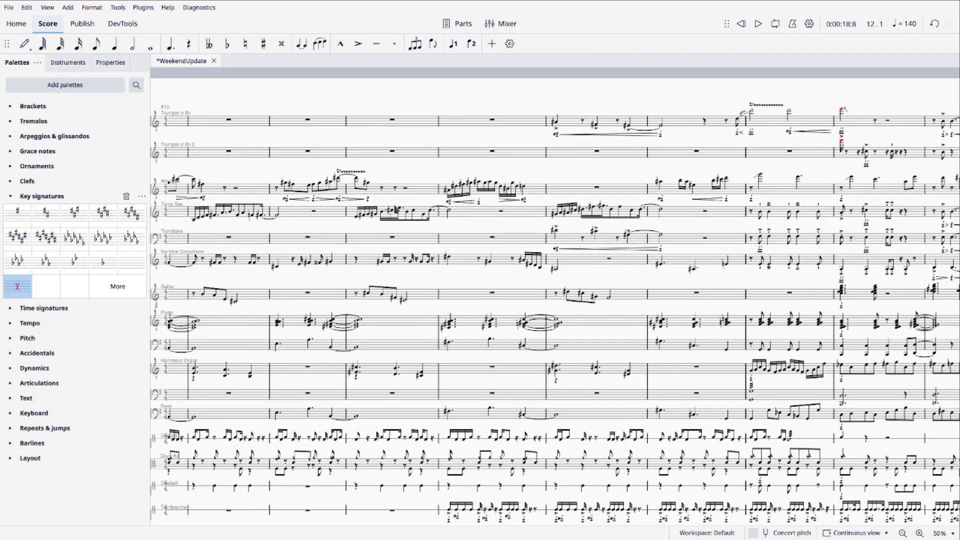
{"action": "left_click_drag", "start_coordinate": [469, 215], "coordinate": [795, 155]}
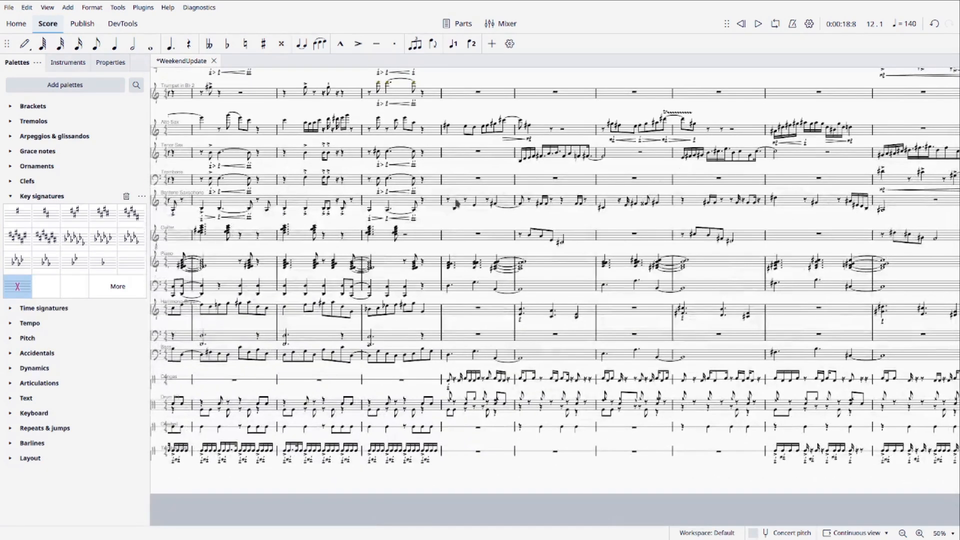
{"action": "left_click_drag", "start_coordinate": [464, 222], "coordinate": [773, 211]}
{"action": "left_click_drag", "start_coordinate": [415, 211], "coordinate": [739, 207]}
{"action": "left_click_drag", "start_coordinate": [342, 203], "coordinate": [621, 193]}
{"action": "left_click_drag", "start_coordinate": [465, 209], "coordinate": [300, 203]}
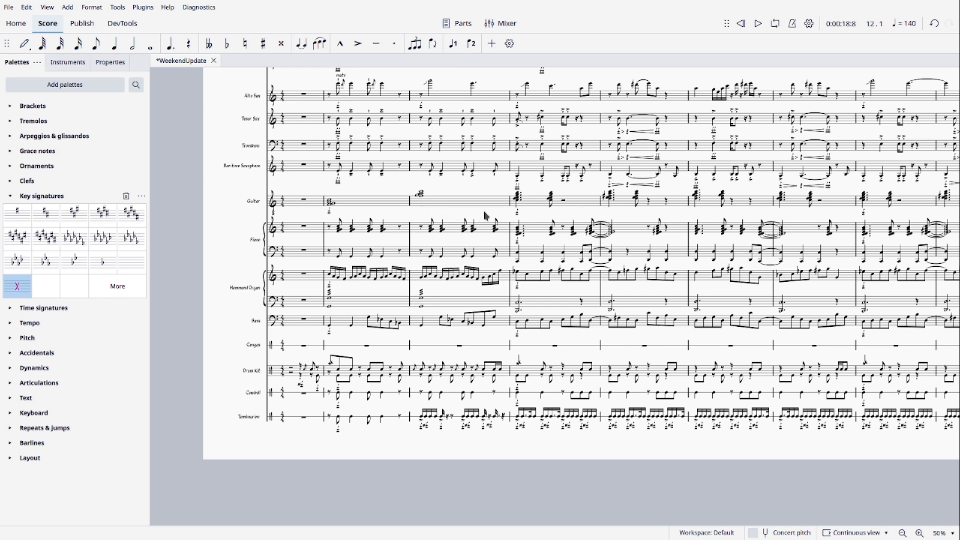
{"action": "left_click_drag", "start_coordinate": [485, 216], "coordinate": [463, 216]}
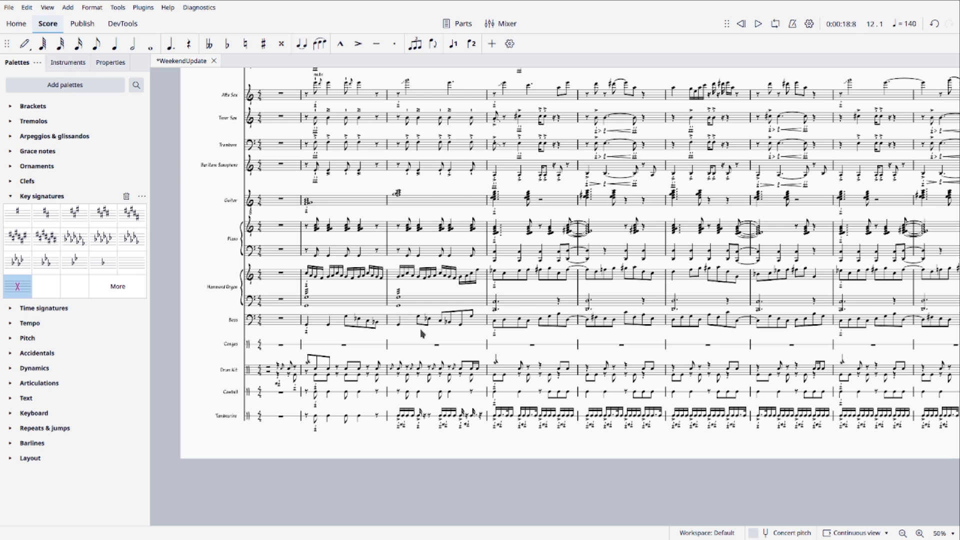
Step: Select measure 1 from the Guitar down through the percussion staves, play back from there, and pause at measure 20
{"action": "left_click", "coordinate": [293, 202]}
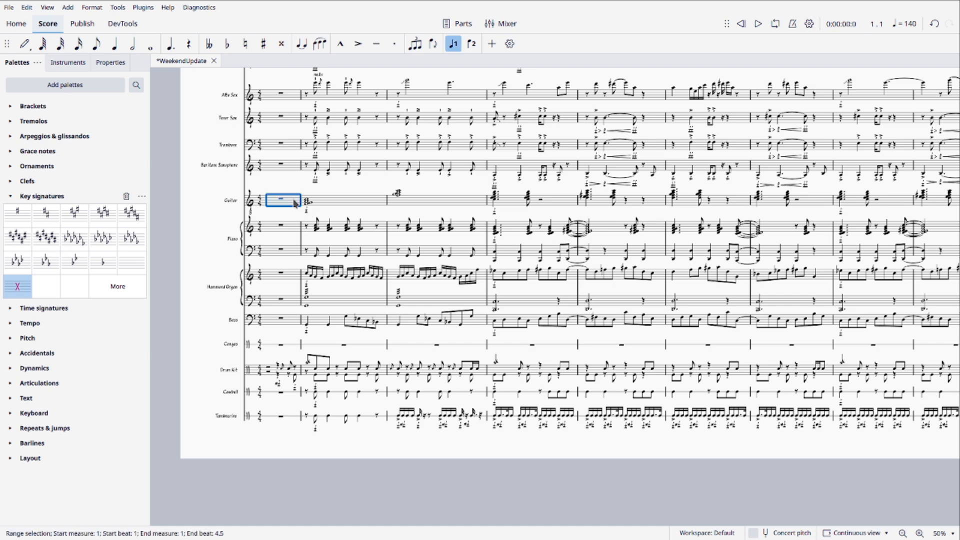
{"action": "key", "text": "shift+Down"}
{"action": "key", "text": "shift+Down"}
{"action": "key", "text": "shift+Down"}
{"action": "key", "text": "shift+Down"}
{"action": "key", "text": "shift+Down"}
{"action": "key", "text": "shift+Down"}
{"action": "key", "text": "shift+Down"}
{"action": "key", "text": "shift+Down"}
{"action": "key", "text": "shift+Down"}
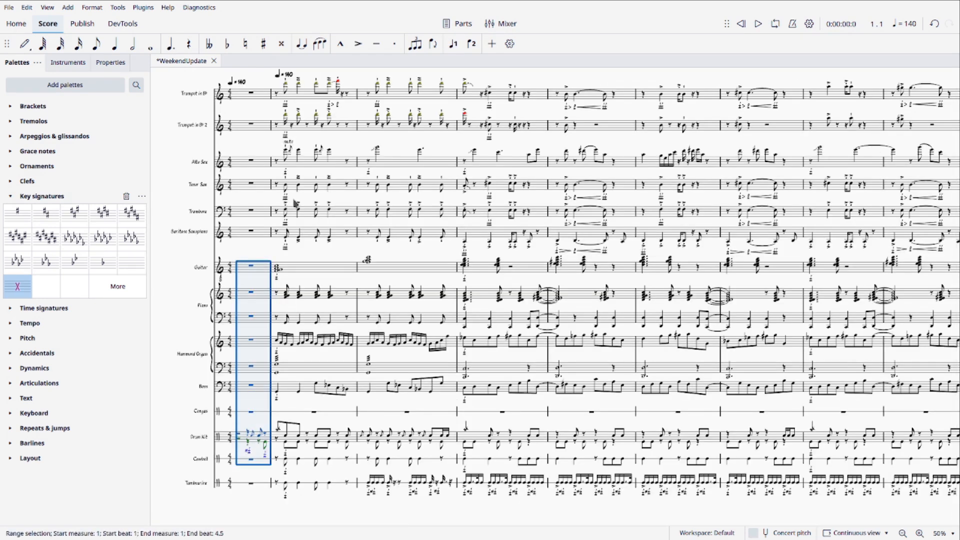
{"action": "left_click", "coordinate": [758, 25]}
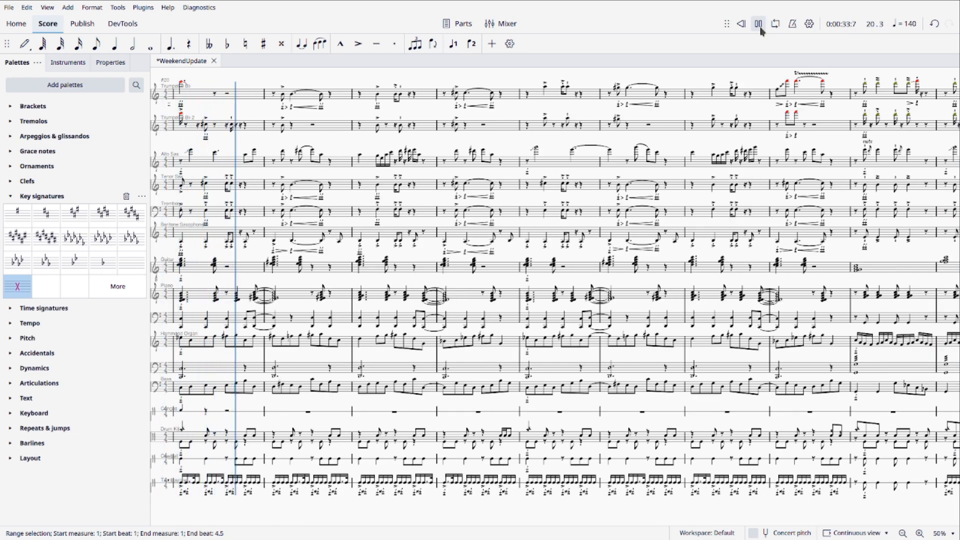
{"action": "left_click", "coordinate": [760, 26]}
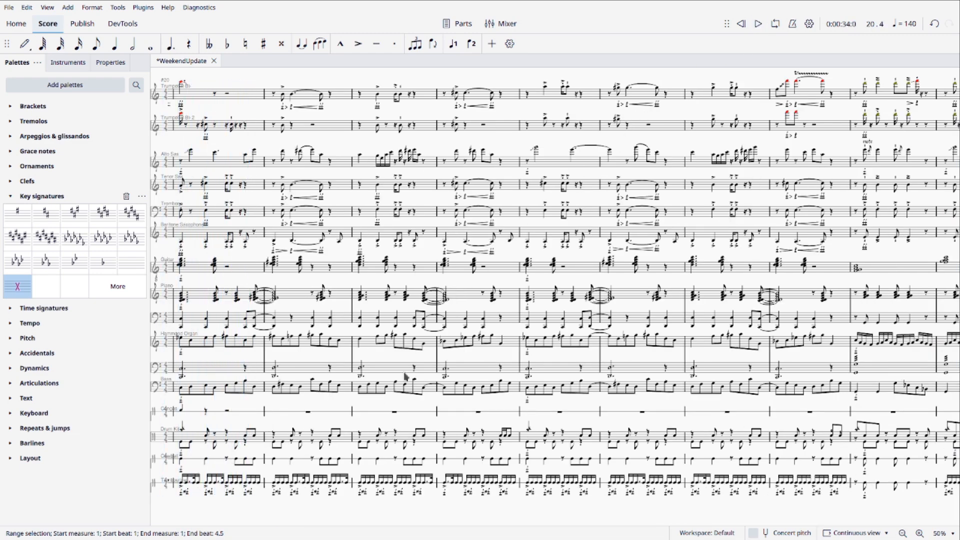
Step: Examine the rhythm section and percussion staves in the passage starting at measure 12
{"action": "left_click_drag", "start_coordinate": [328, 409], "coordinate": [768, 382]}
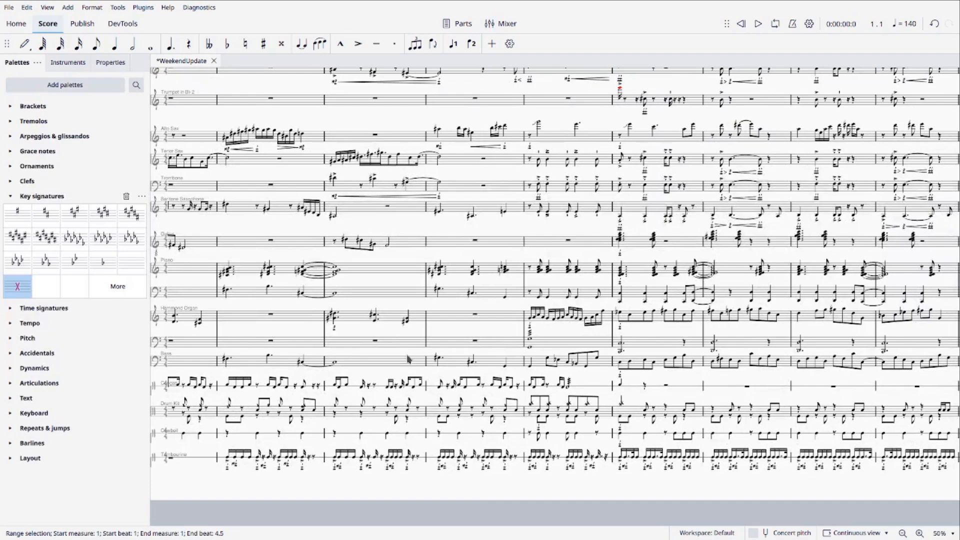
{"action": "left_click_drag", "start_coordinate": [409, 330], "coordinate": [769, 323]}
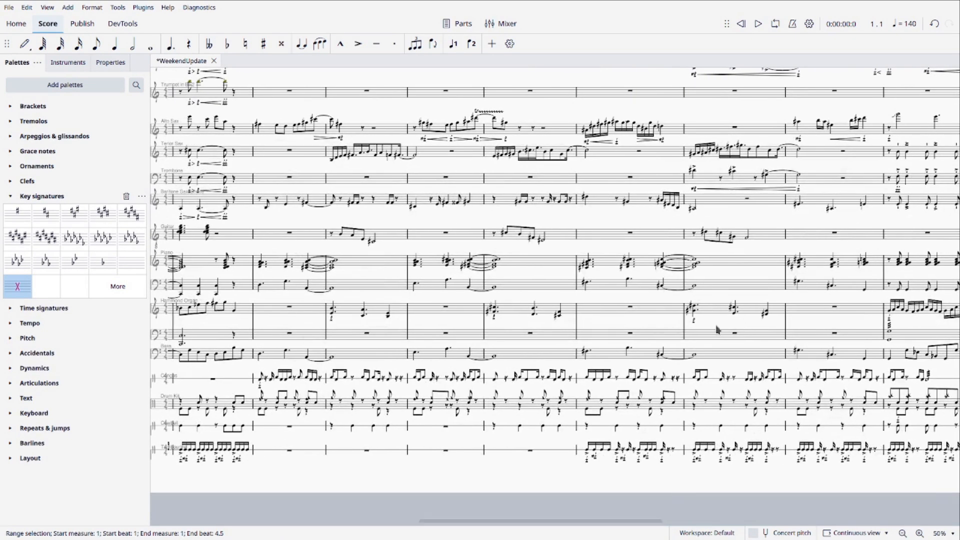
{"action": "left_click_drag", "start_coordinate": [422, 321], "coordinate": [612, 280]}
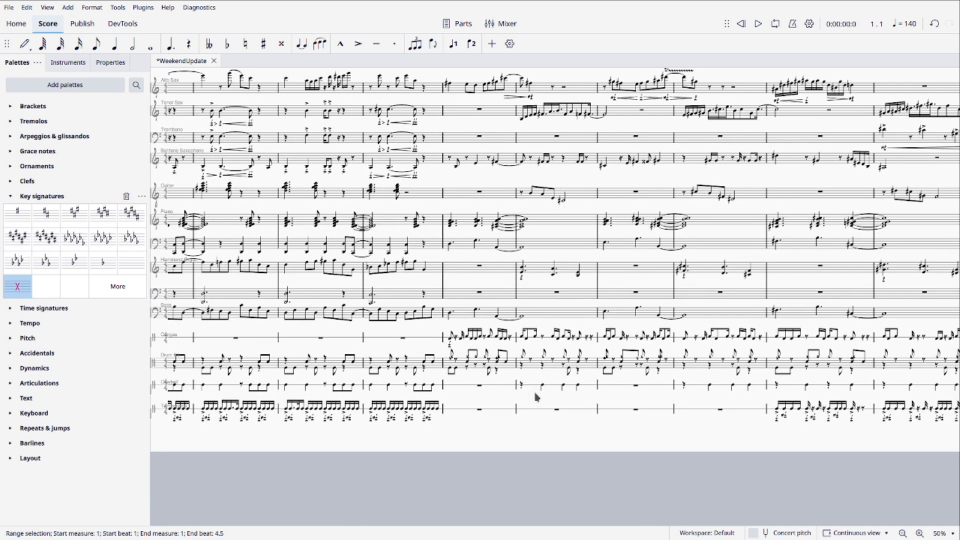
{"action": "left_click_drag", "start_coordinate": [531, 403], "coordinate": [423, 401]}
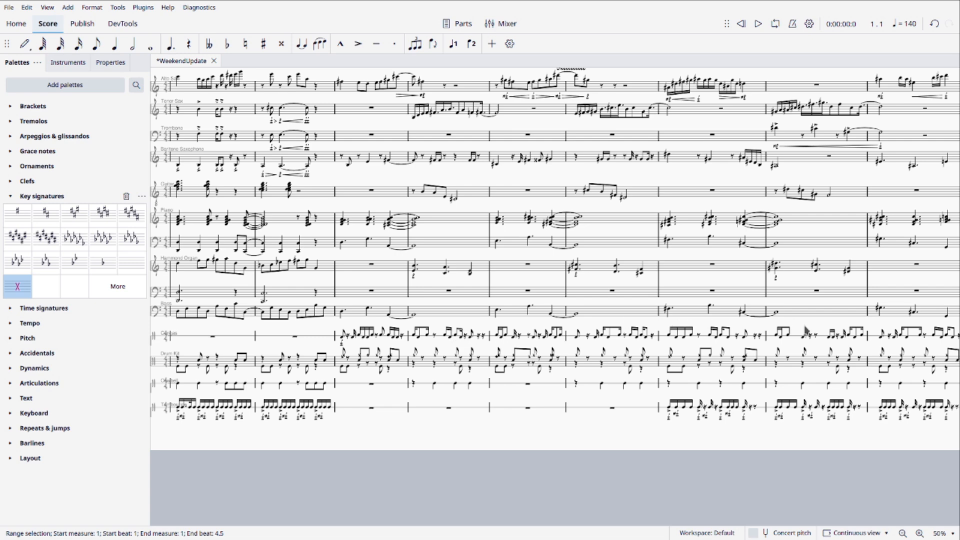
Step: Select measure 11 of the Congas staff, play back from there, and pause at measure 17
{"action": "left_click_drag", "start_coordinate": [807, 332], "coordinate": [639, 338]}
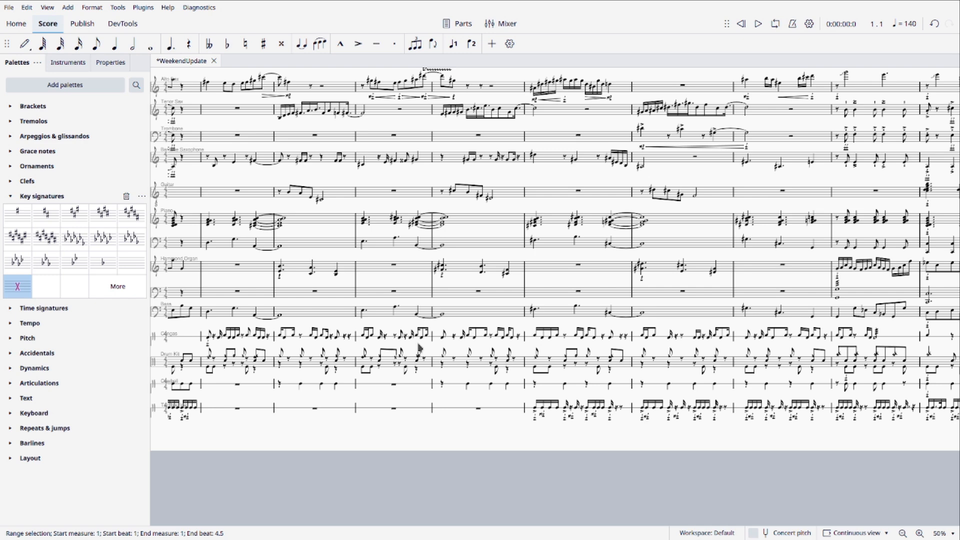
{"action": "scroll", "coordinate": [466, 349], "scroll_direction": "left", "scroll_amount": 3}
{"action": "left_click", "coordinate": [296, 323]}
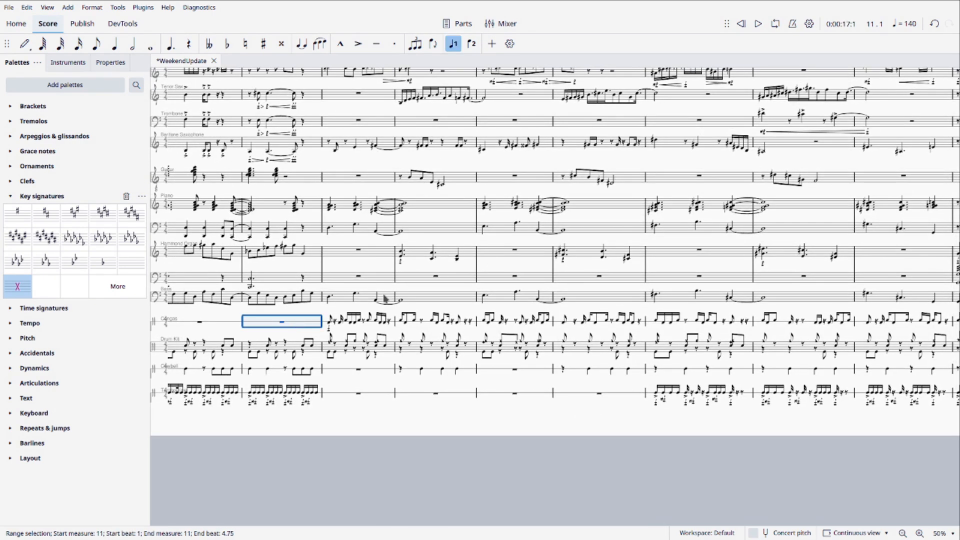
{"action": "left_click", "coordinate": [758, 25]}
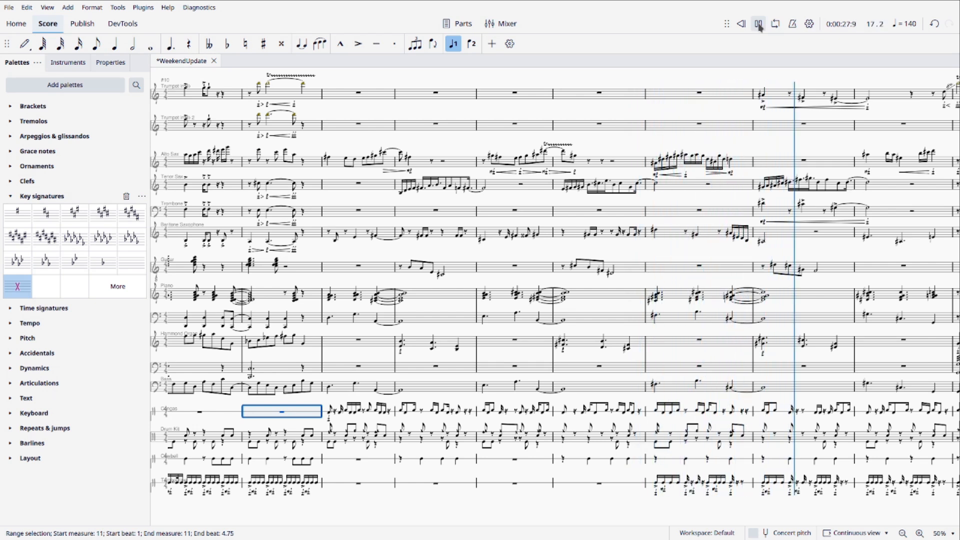
{"action": "left_click", "coordinate": [760, 25]}
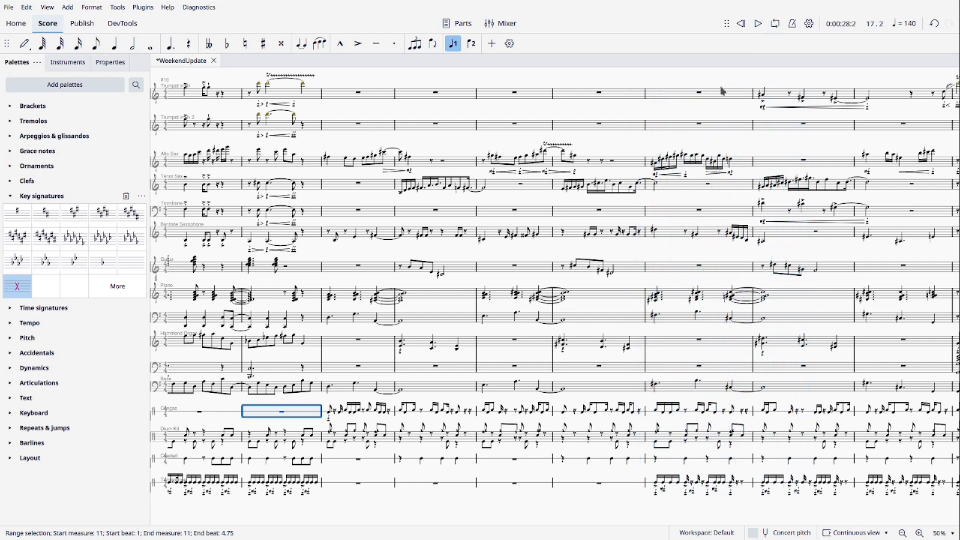
{"action": "key", "text": "Escape"}
{"action": "left_click", "coordinate": [300, 413]}
{"action": "key", "text": "shift+Down"}
{"action": "key", "text": "shift+Down"}
{"action": "key", "text": "shift+Down"}
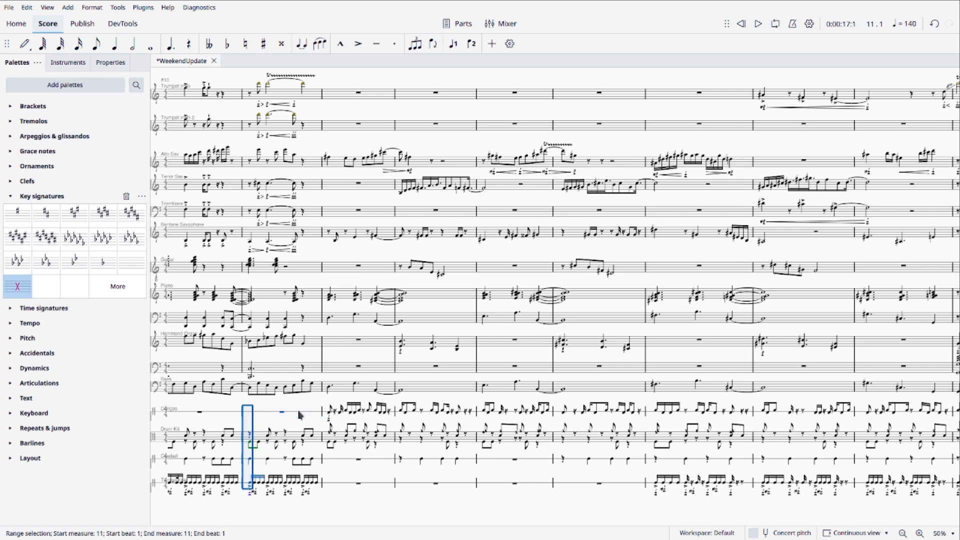
Step: Select measures 11 to 12 from the Bass down through the percussion staves, play back from there, and pause at measure 17
{"action": "left_click", "coordinate": [264, 391]}
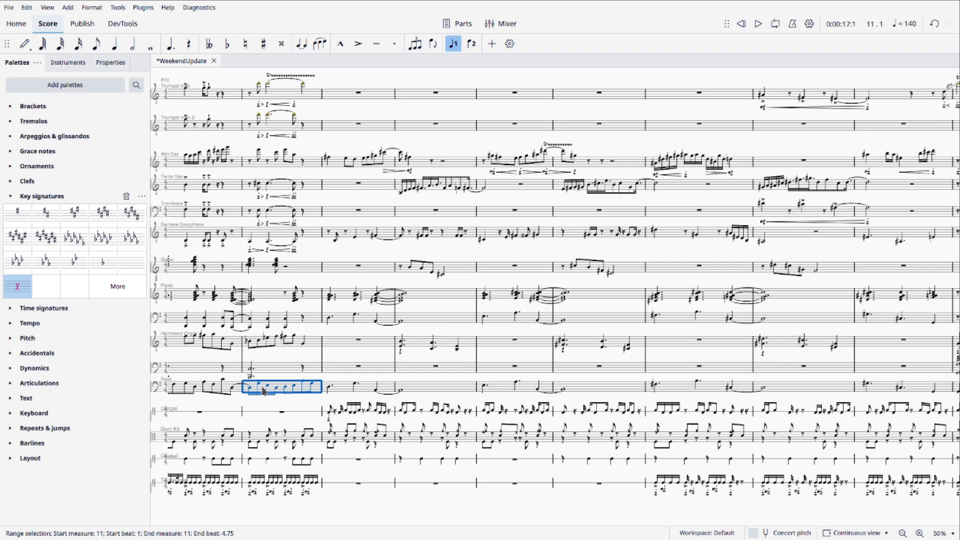
{"action": "key", "text": "shift+Right"}
{"action": "key", "text": "shift+Down"}
{"action": "key", "text": "shift+Down"}
{"action": "key", "text": "shift+Down"}
{"action": "key", "text": "shift+Down"}
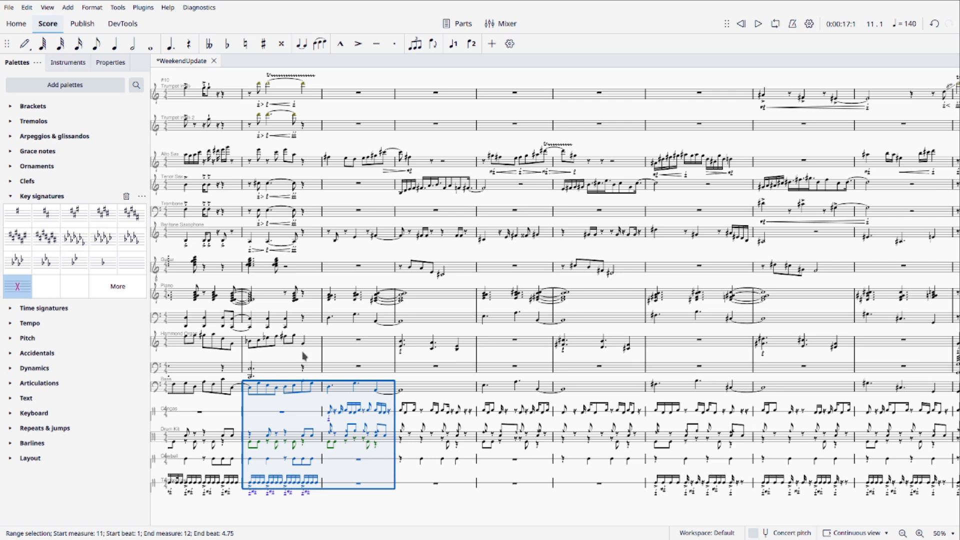
{"action": "left_click", "coordinate": [759, 25]}
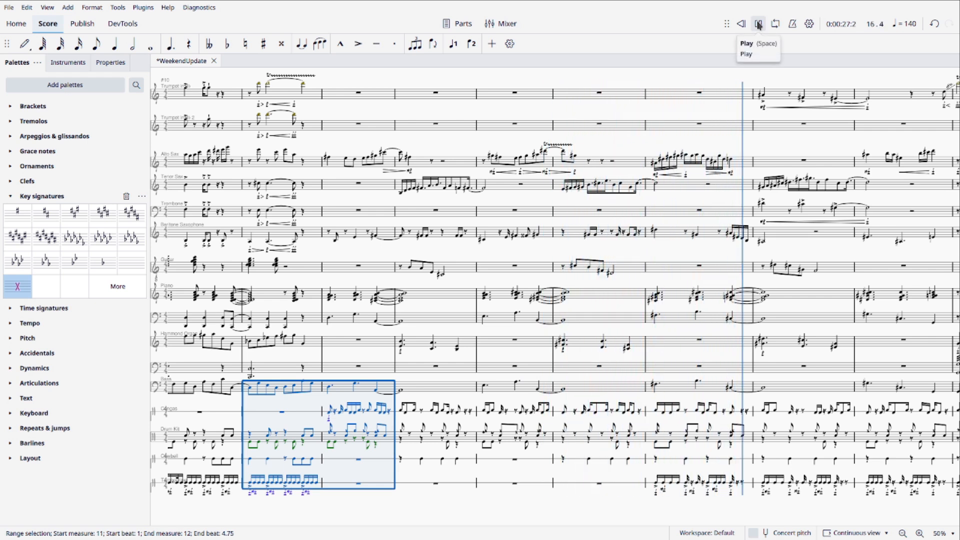
{"action": "left_click", "coordinate": [759, 25]}
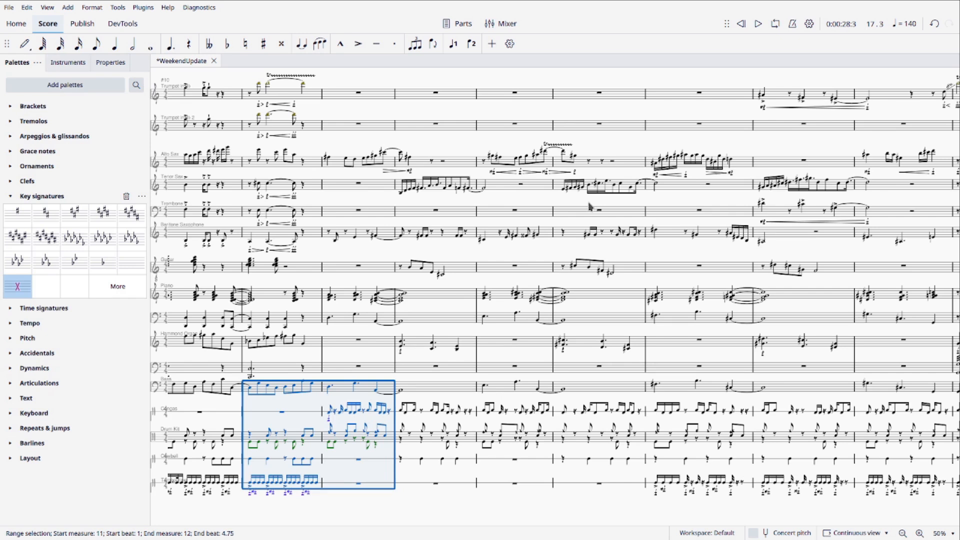
Step: Clear the selection and examine all parts from measure 11 back to the opening measures
{"action": "key", "text": "Escape"}
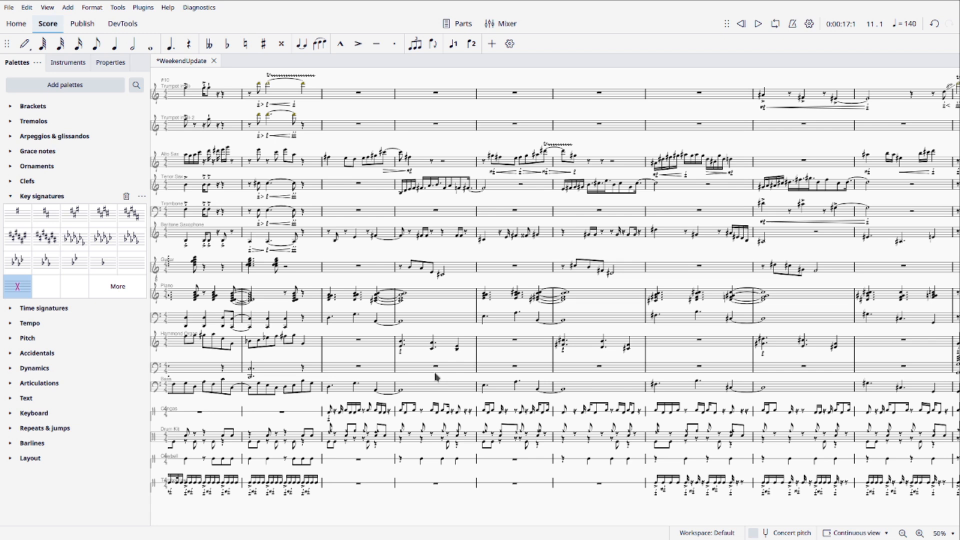
{"action": "scroll", "coordinate": [444, 332], "scroll_direction": "up", "scroll_amount": 5}
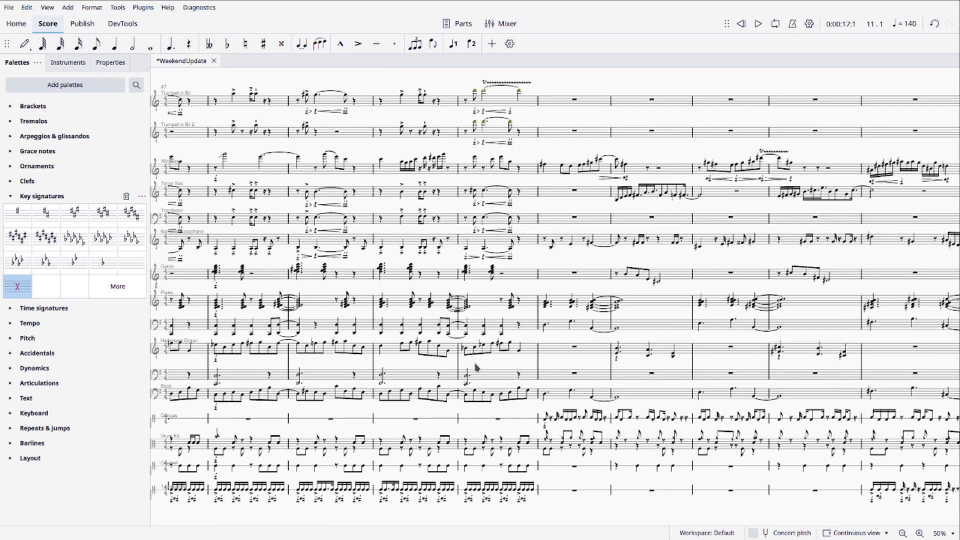
{"action": "left_click_drag", "start_coordinate": [477, 367], "coordinate": [496, 356]}
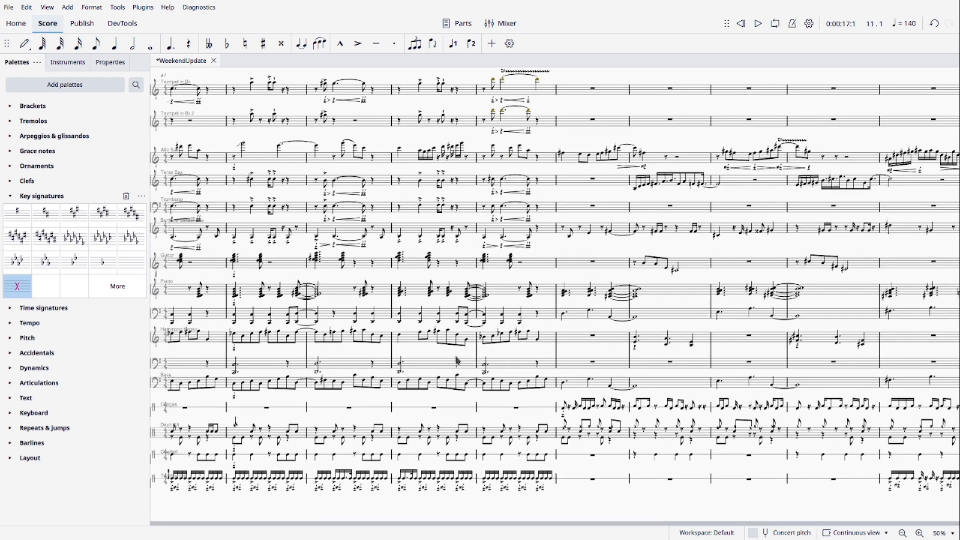
{"action": "scroll", "coordinate": [441, 353], "scroll_direction": "up", "scroll_amount": 5}
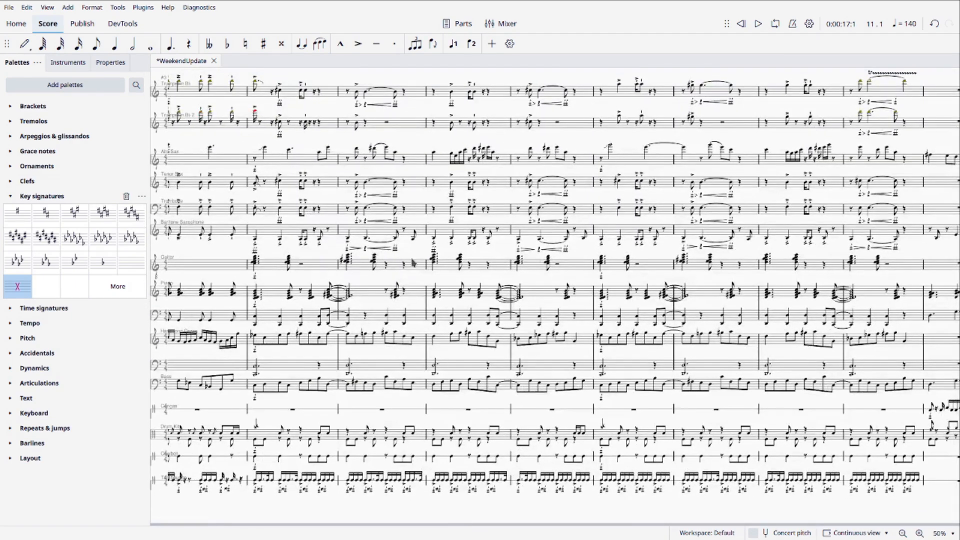
{"action": "left_click_drag", "start_coordinate": [410, 255], "coordinate": [563, 267]}
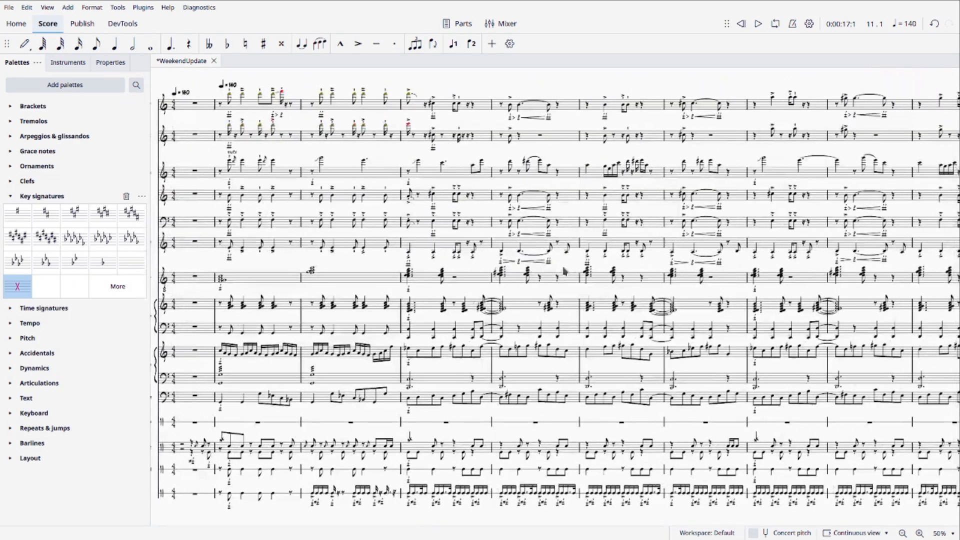